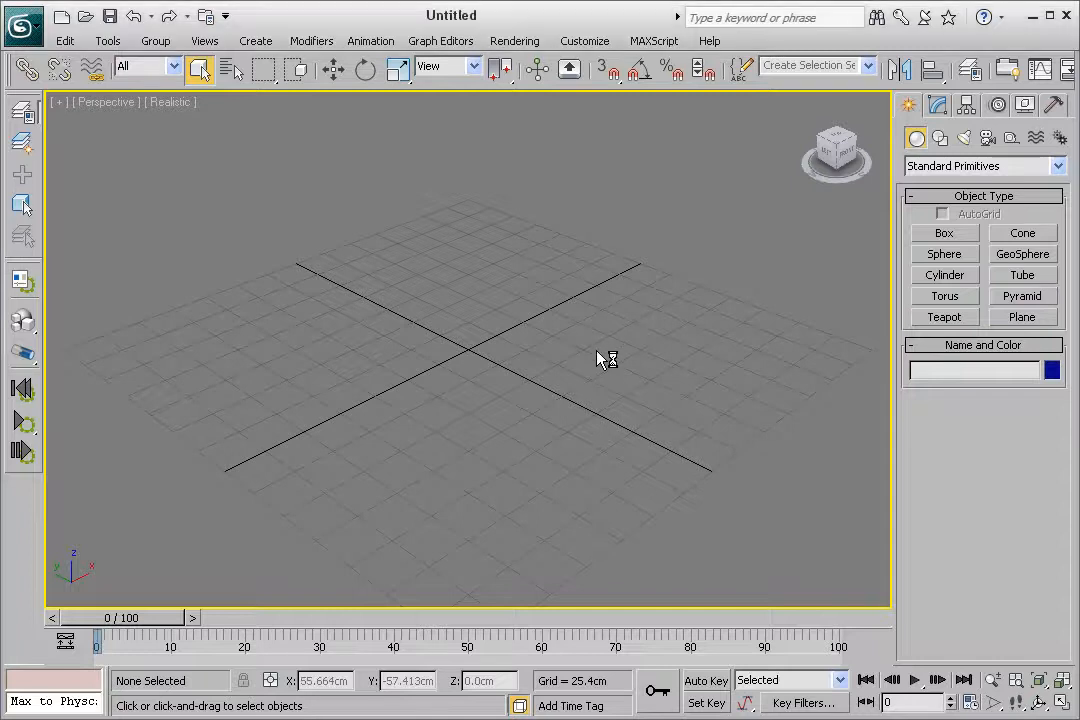
Step: Create a plane about 386 cm long and 347 cm wide around the origin in the Left view and hide the grid
{"action": "key", "text": "l"}
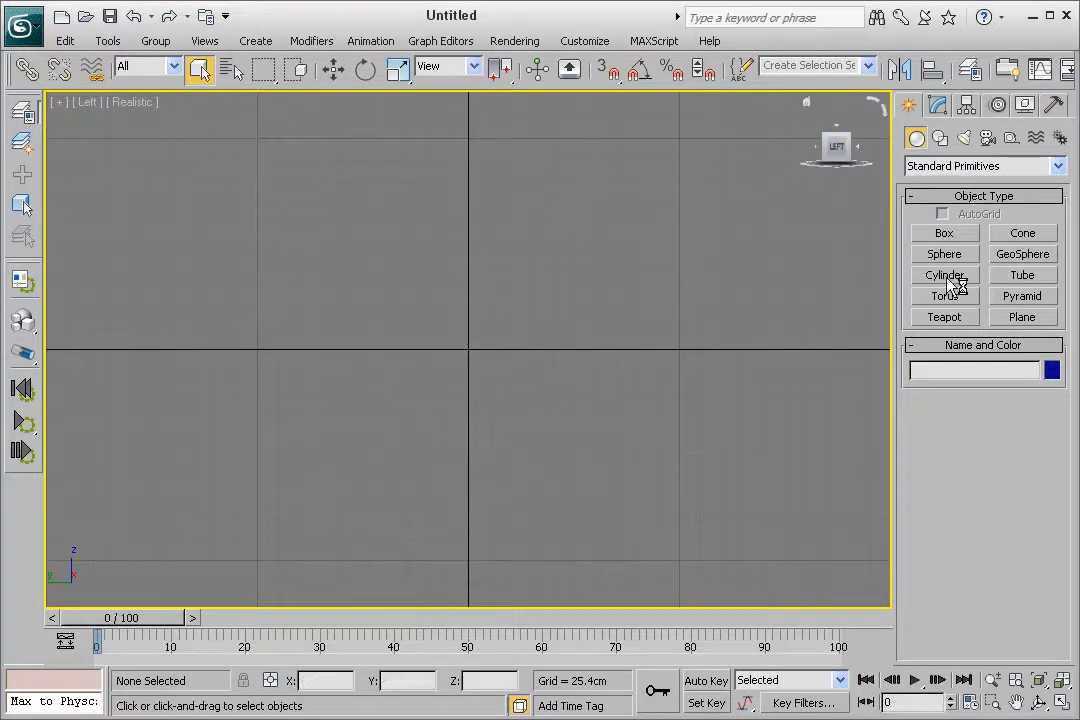
{"action": "left_click", "coordinate": [1020, 318]}
{"action": "left_click_drag", "start_coordinate": [320, 208], "coordinate": [610, 532]}
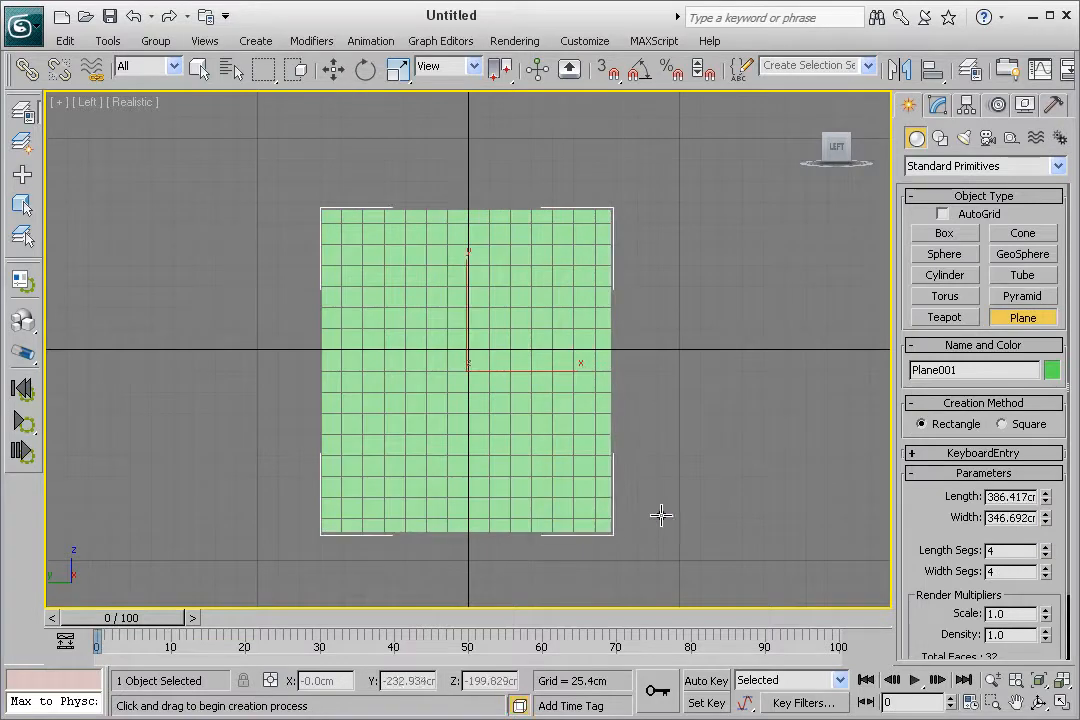
{"action": "key", "text": "g"}
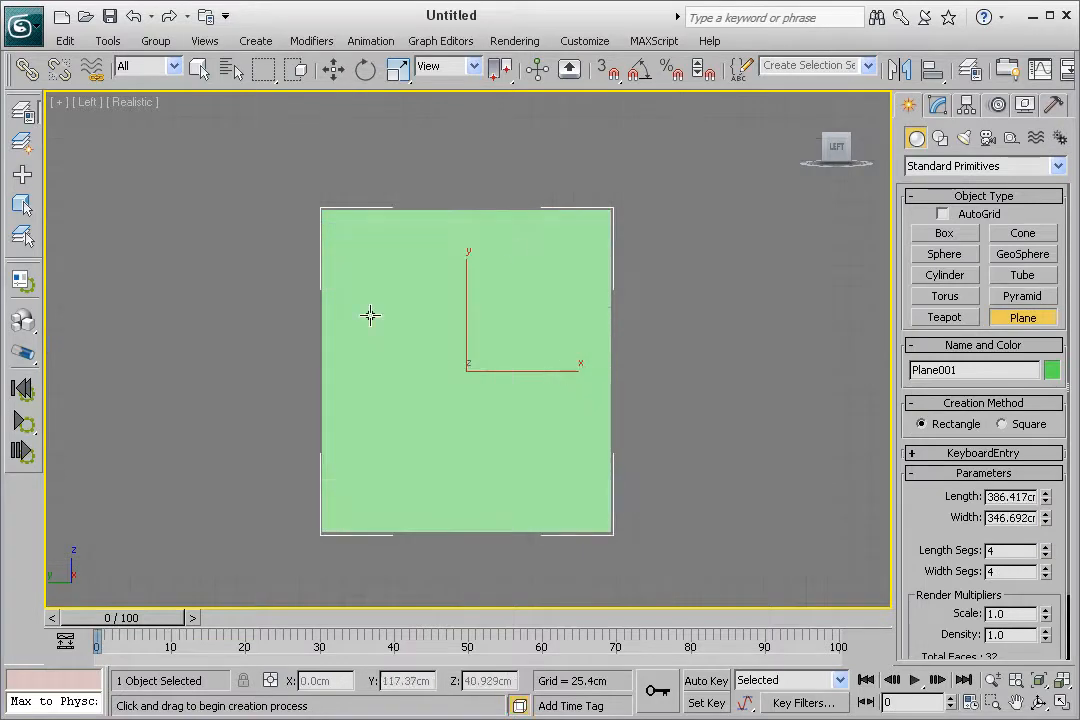
Step: Display edged faces and set the plane's length and width segments to 1
{"action": "left_click", "coordinate": [939, 107]}
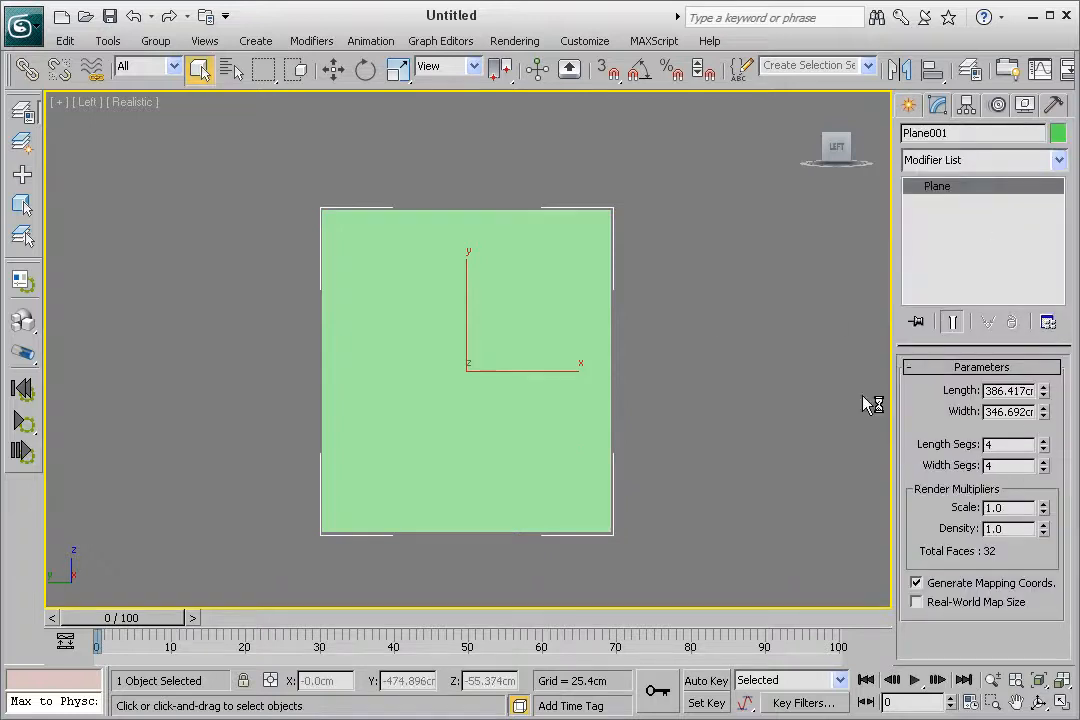
{"action": "key", "text": "F4"}
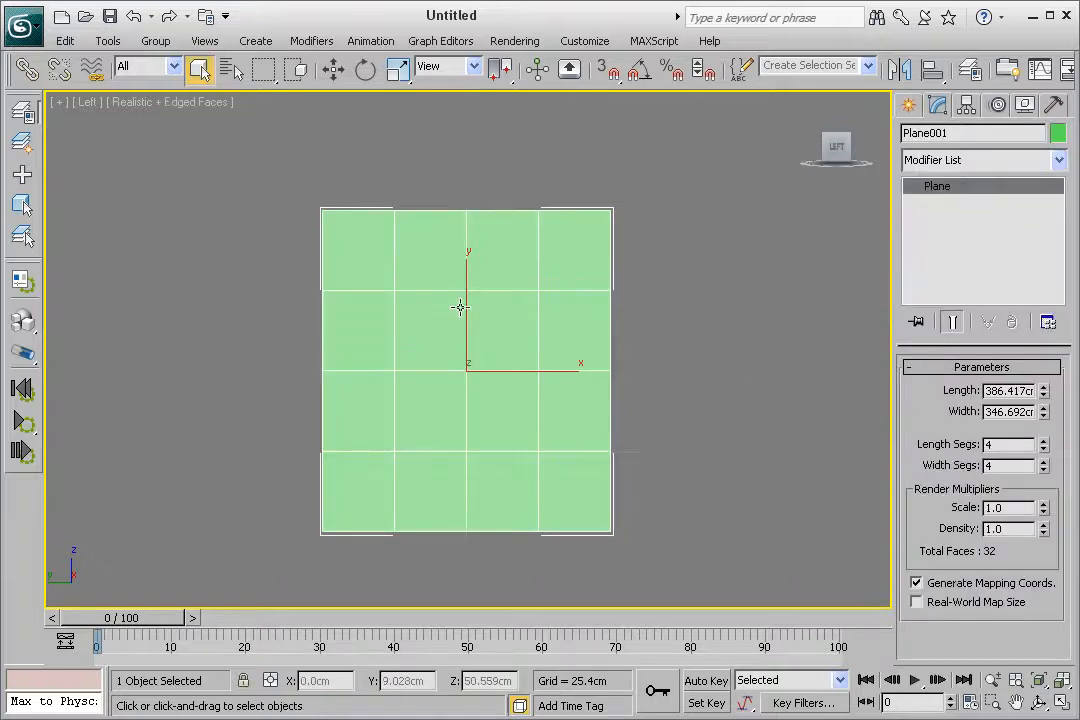
{"action": "right_click", "coordinate": [1044, 447]}
{"action": "right_click", "coordinate": [1044, 469]}
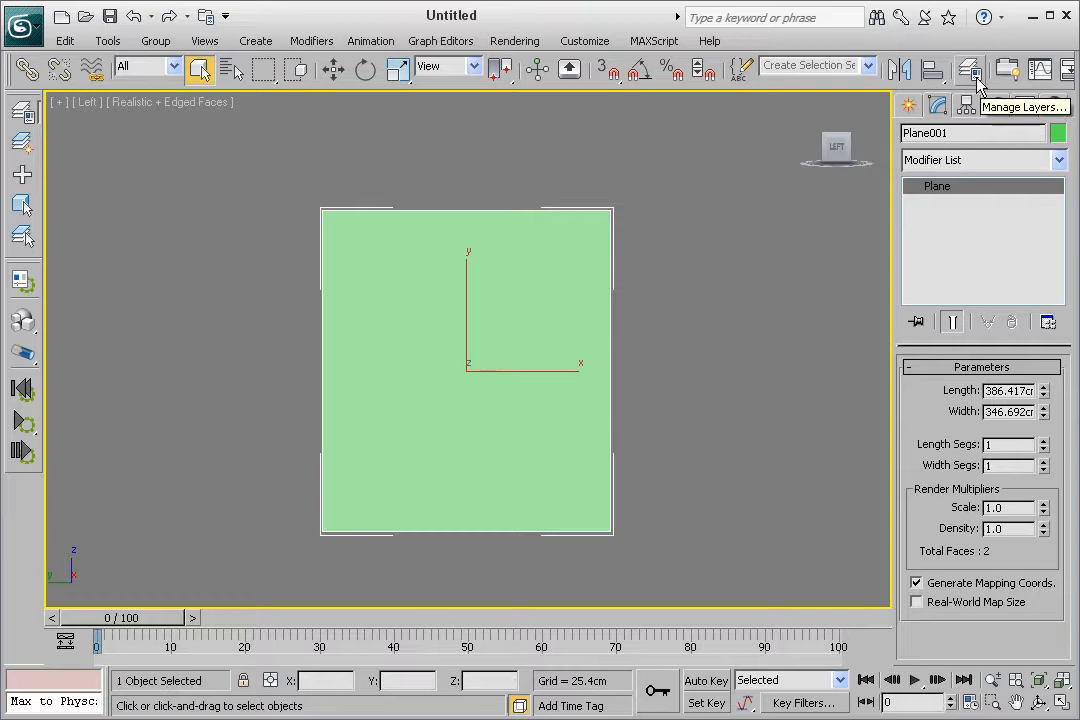
Step: Open the Material Editor and assign the first sample material, 01 - Default, to the plane
{"action": "left_click_drag", "start_coordinate": [830, 78], "coordinate": [668, 89]}
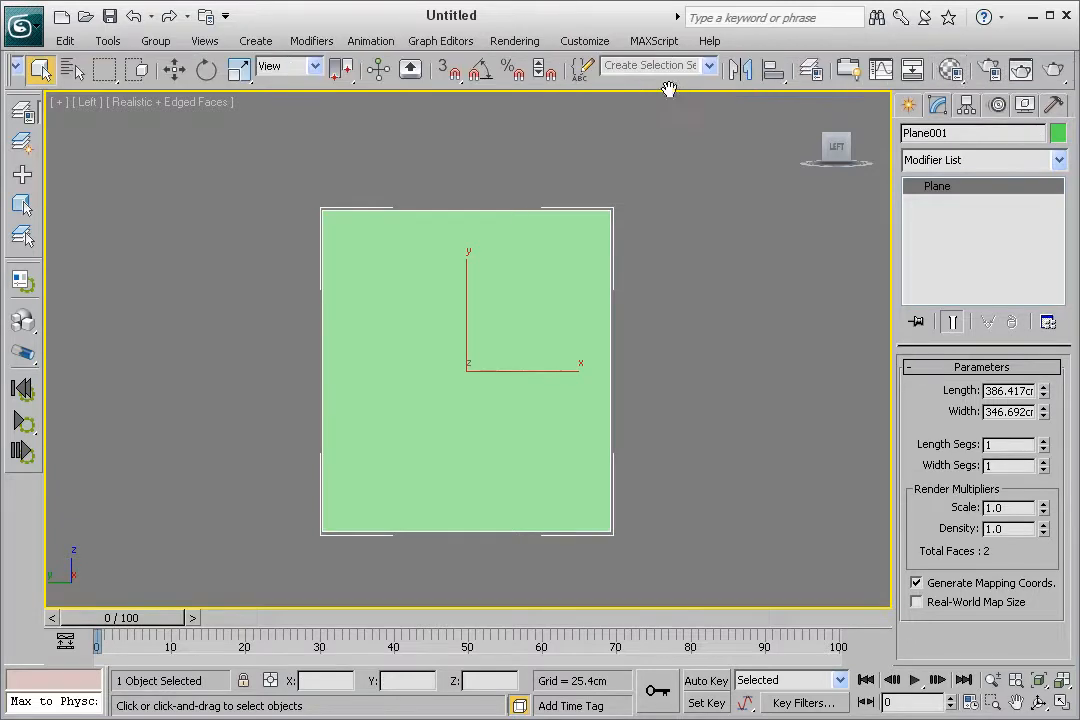
{"action": "left_click", "coordinate": [951, 70]}
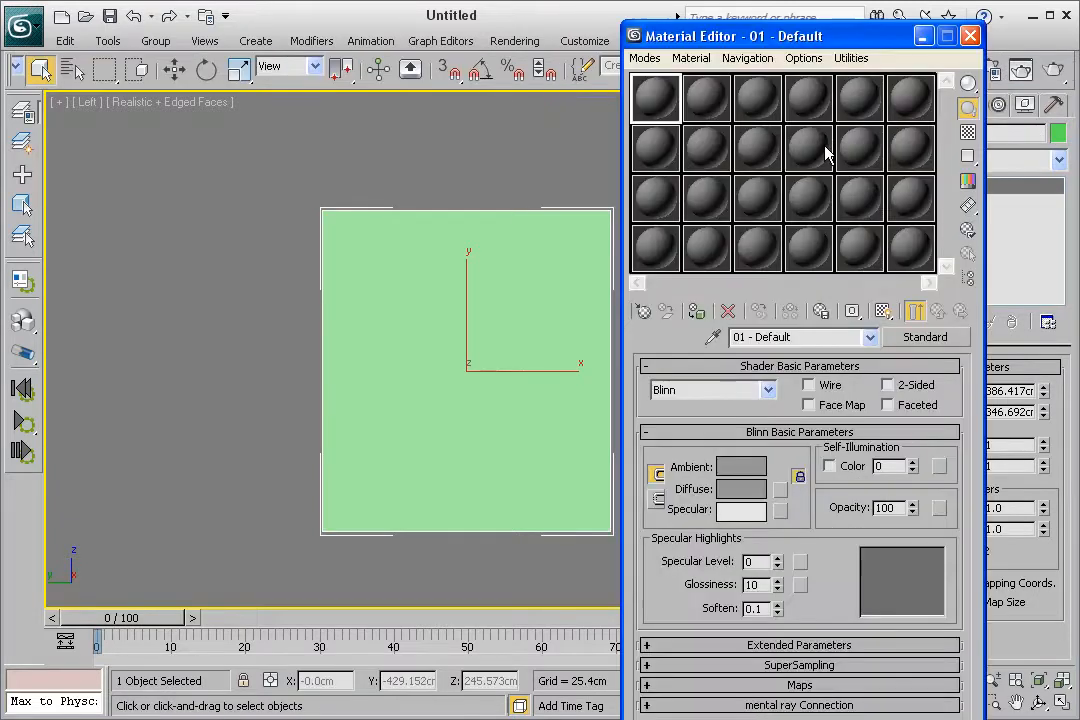
{"action": "left_click_drag", "start_coordinate": [738, 50], "coordinate": [917, 68]}
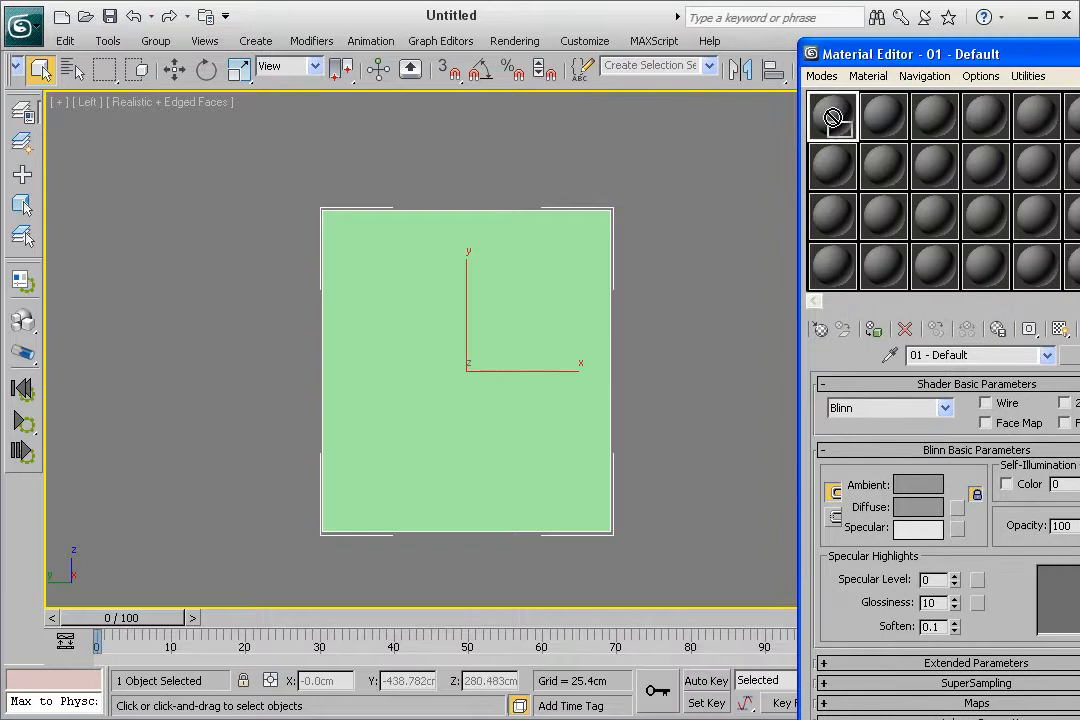
{"action": "left_click_drag", "start_coordinate": [583, 296], "coordinate": [576, 289]}
{"action": "left_click_drag", "start_coordinate": [1015, 62], "coordinate": [890, 35]}
Step: Load the image Ear_Dono from My Pictures as a bitmap for the material's diffuse color
{"action": "left_click", "coordinate": [833, 481]}
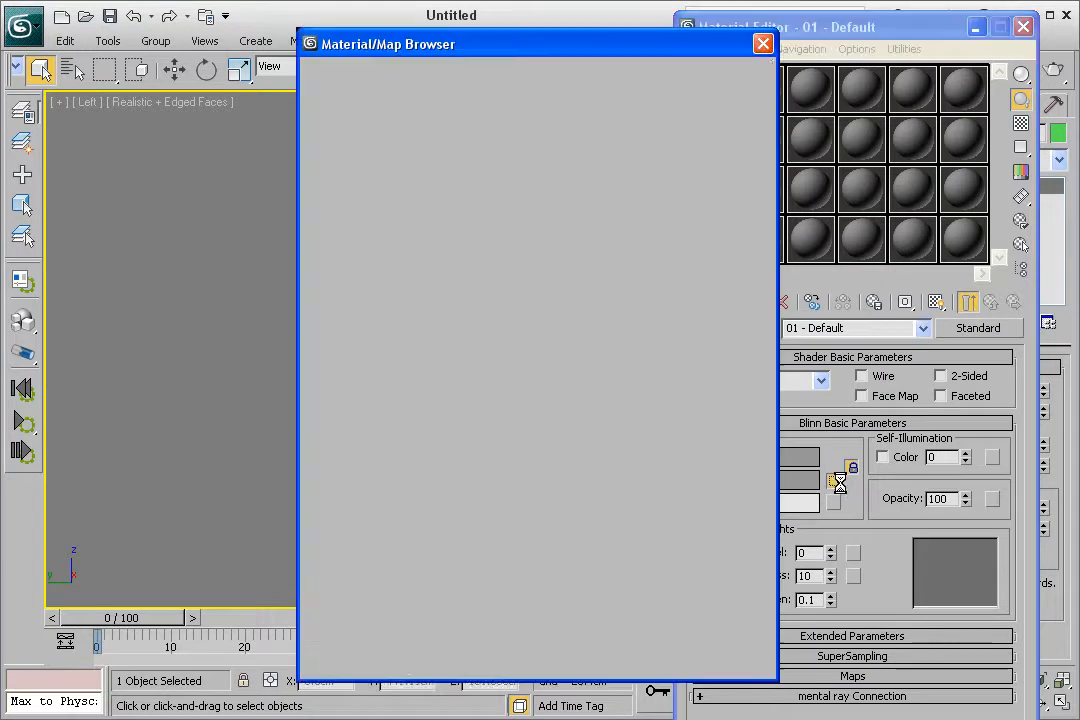
{"action": "double_click", "coordinate": [335, 138]}
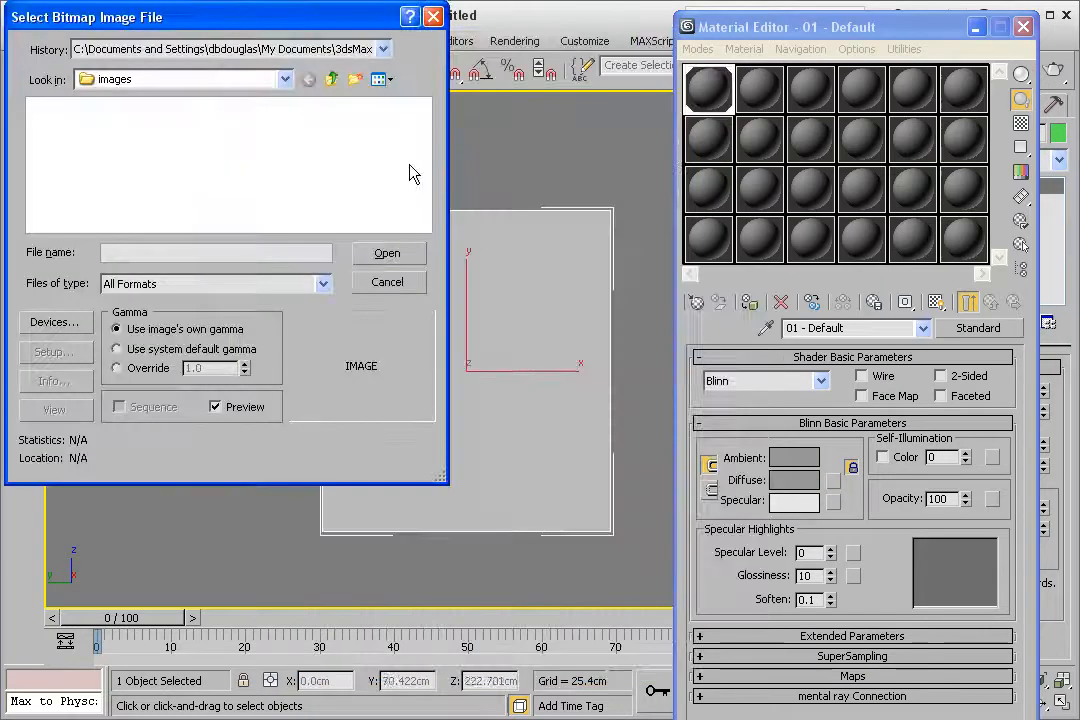
{"action": "left_click", "coordinate": [285, 79]}
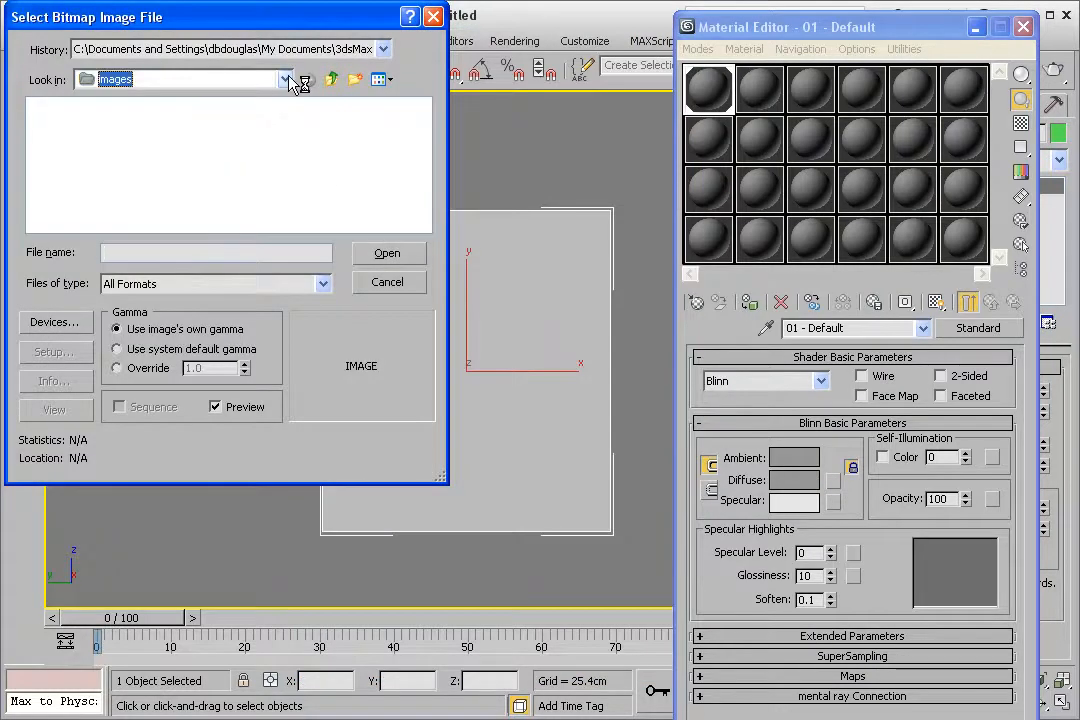
{"action": "left_click_drag", "start_coordinate": [286, 170], "coordinate": [282, 95]}
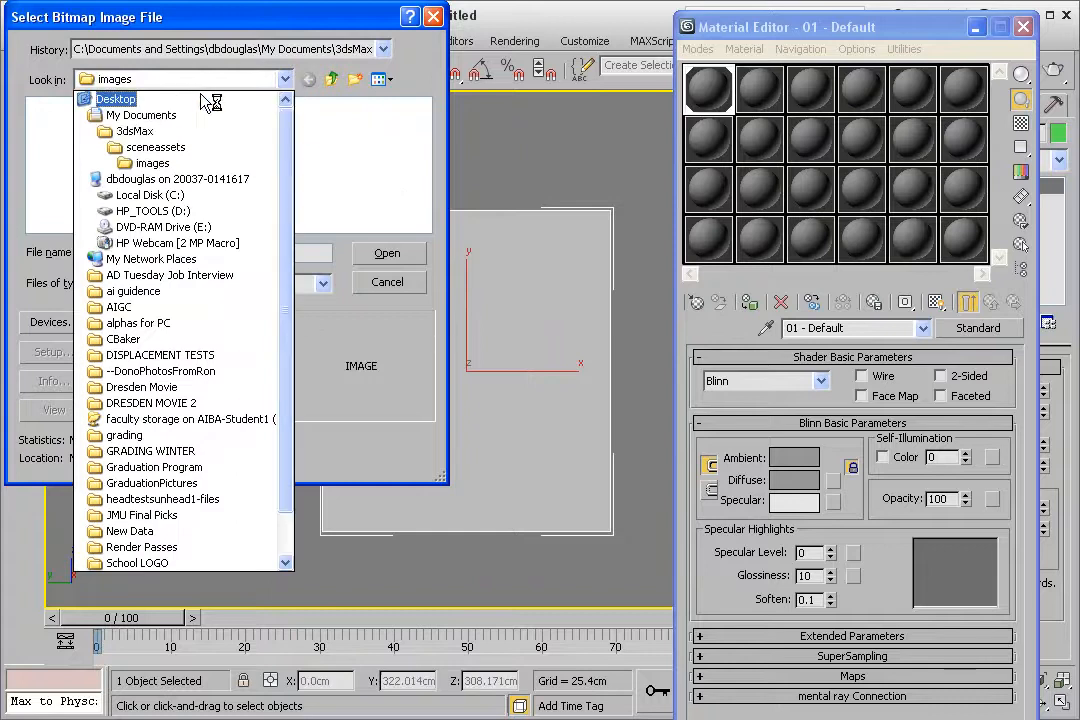
{"action": "left_click", "coordinate": [162, 118]}
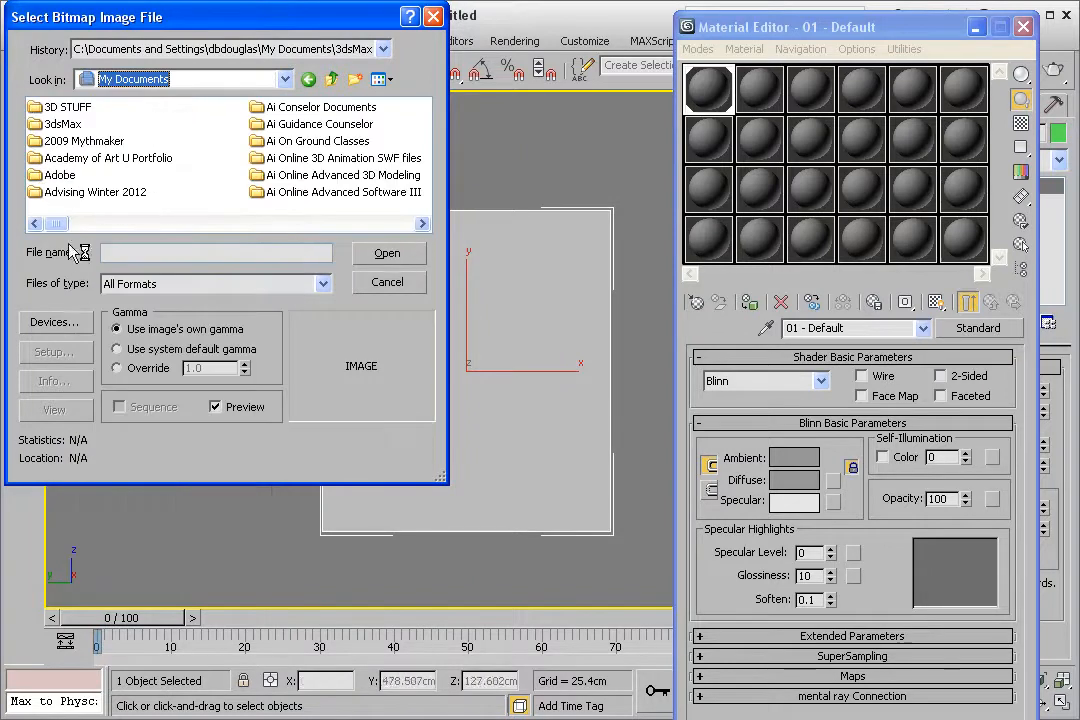
{"action": "left_click_drag", "start_coordinate": [57, 226], "coordinate": [251, 231]}
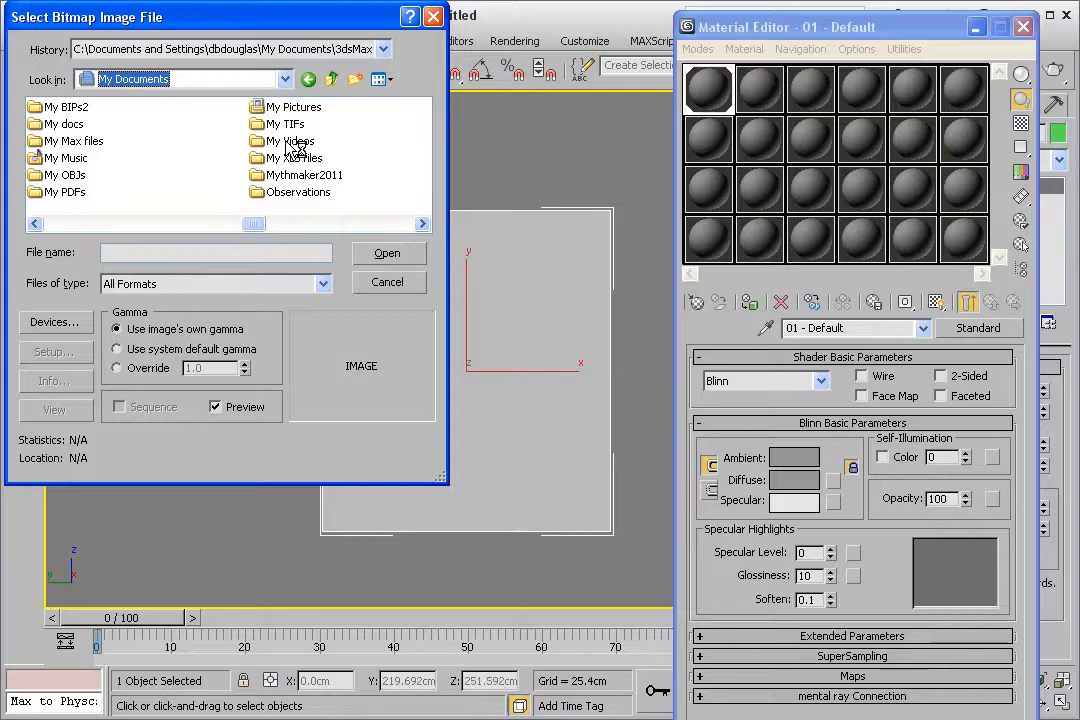
{"action": "double_click", "coordinate": [289, 110]}
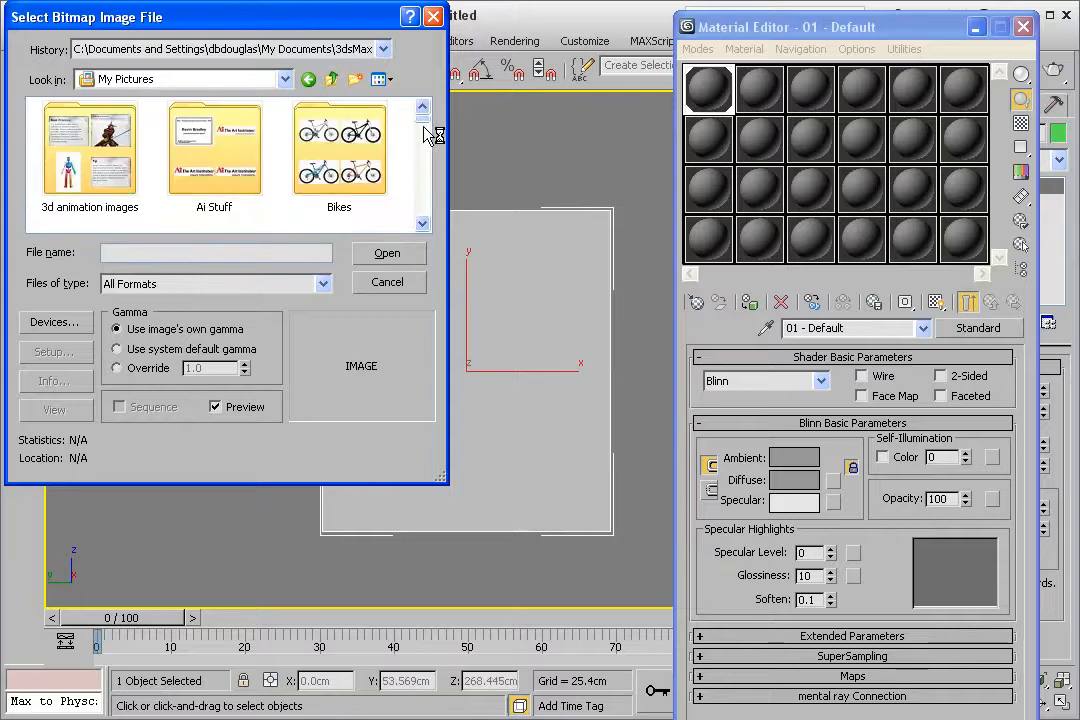
{"action": "left_click_drag", "start_coordinate": [430, 130], "coordinate": [420, 205]}
{"action": "left_click", "coordinate": [222, 172]}
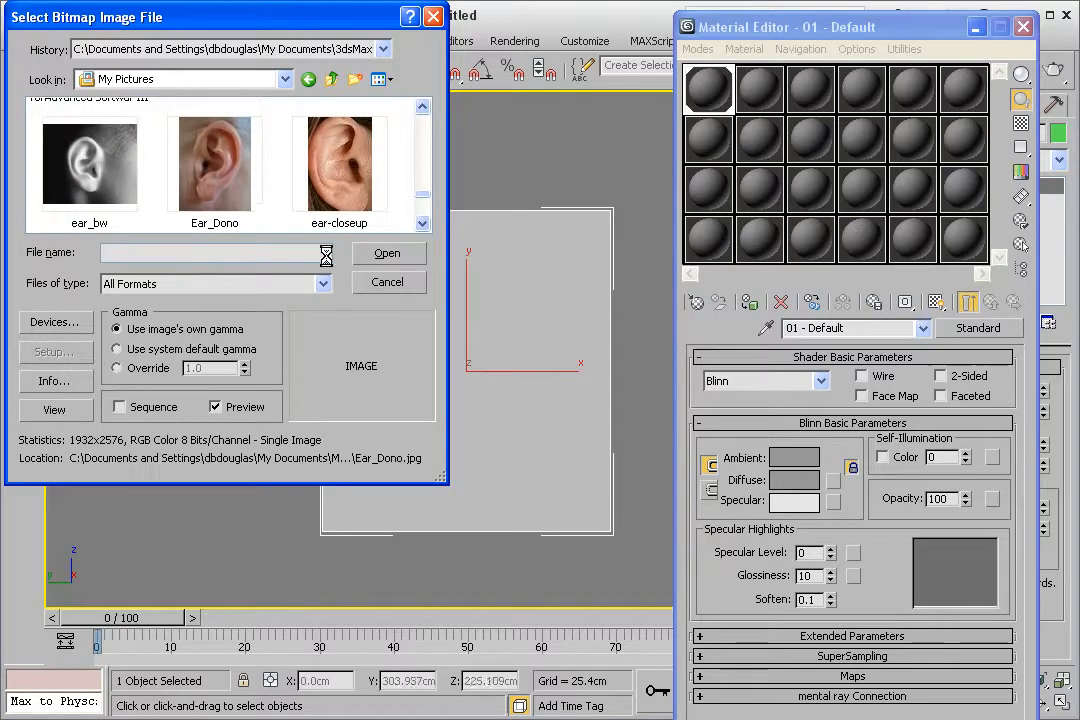
{"action": "left_click", "coordinate": [390, 255]}
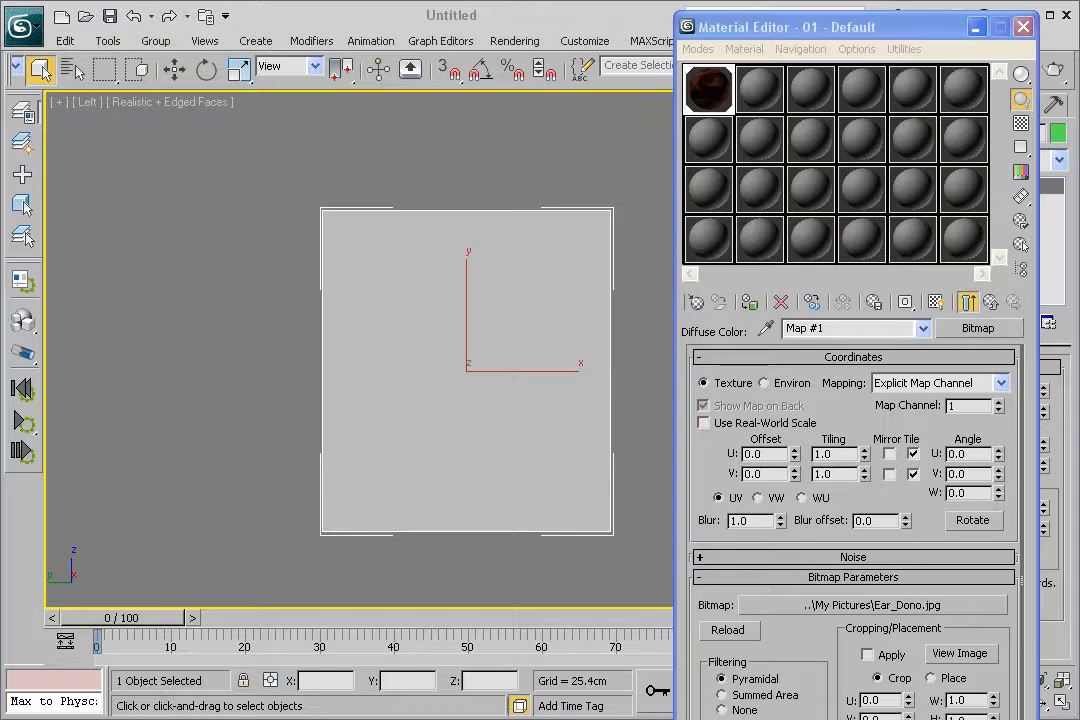
Step: Show the ear map in the viewport, close the Material Editor, and narrow the plane to a width of about 308.6 cm
{"action": "left_click", "coordinate": [935, 302]}
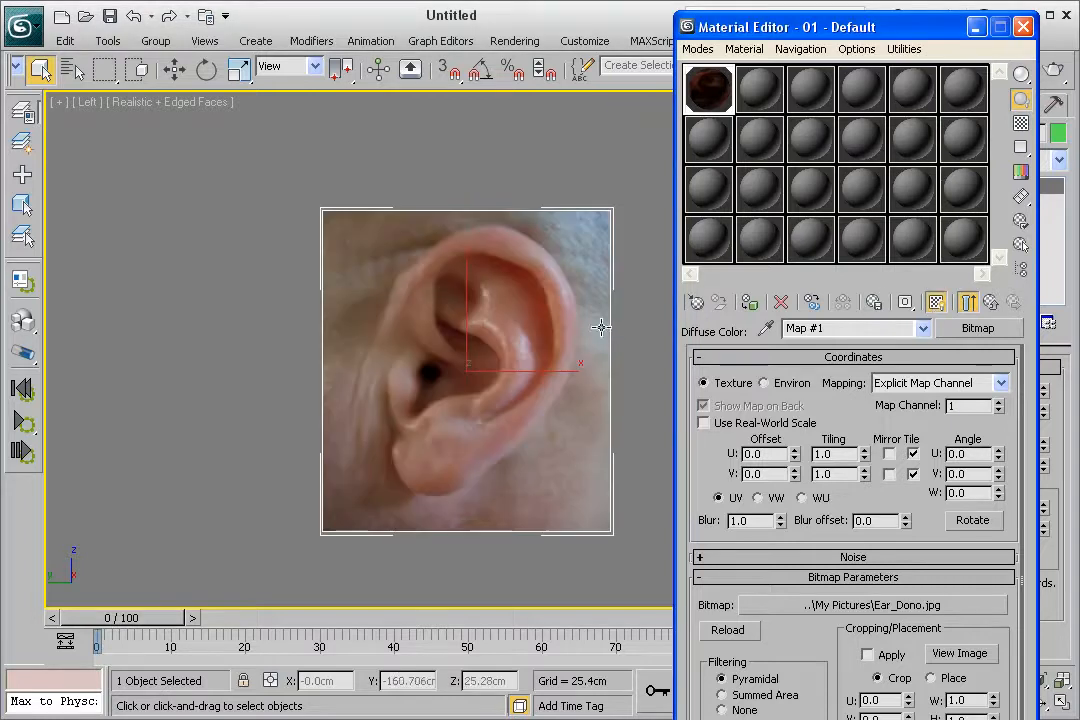
{"action": "left_click", "coordinate": [1023, 26]}
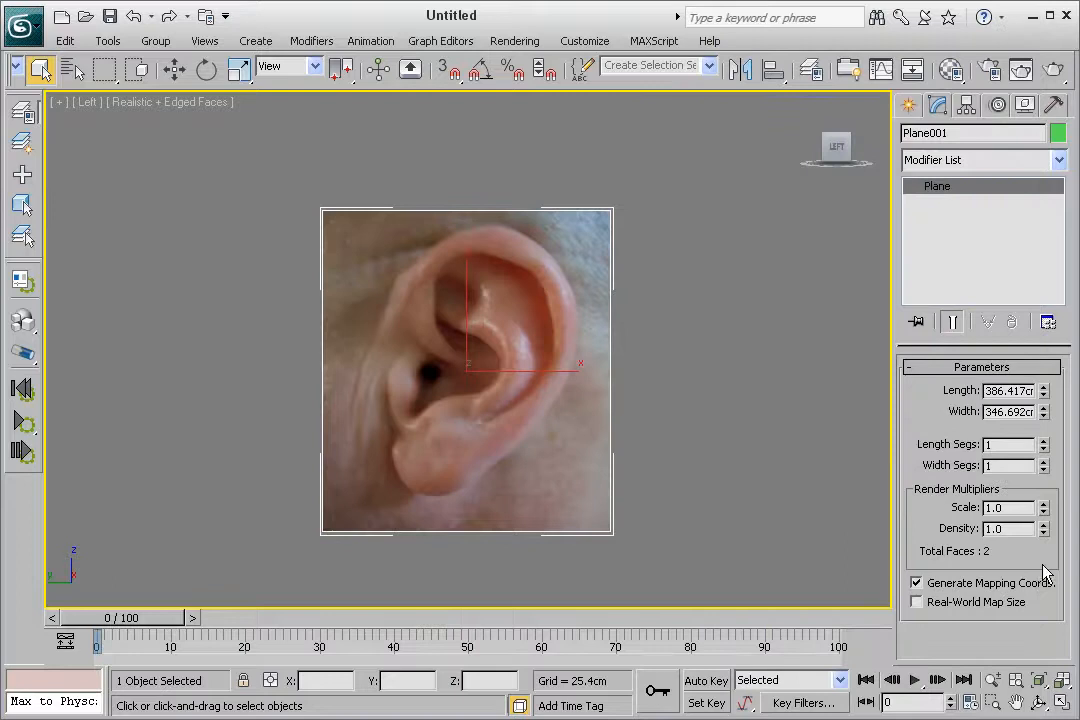
{"action": "left_click_drag", "start_coordinate": [1043, 418], "coordinate": [1042, 421]}
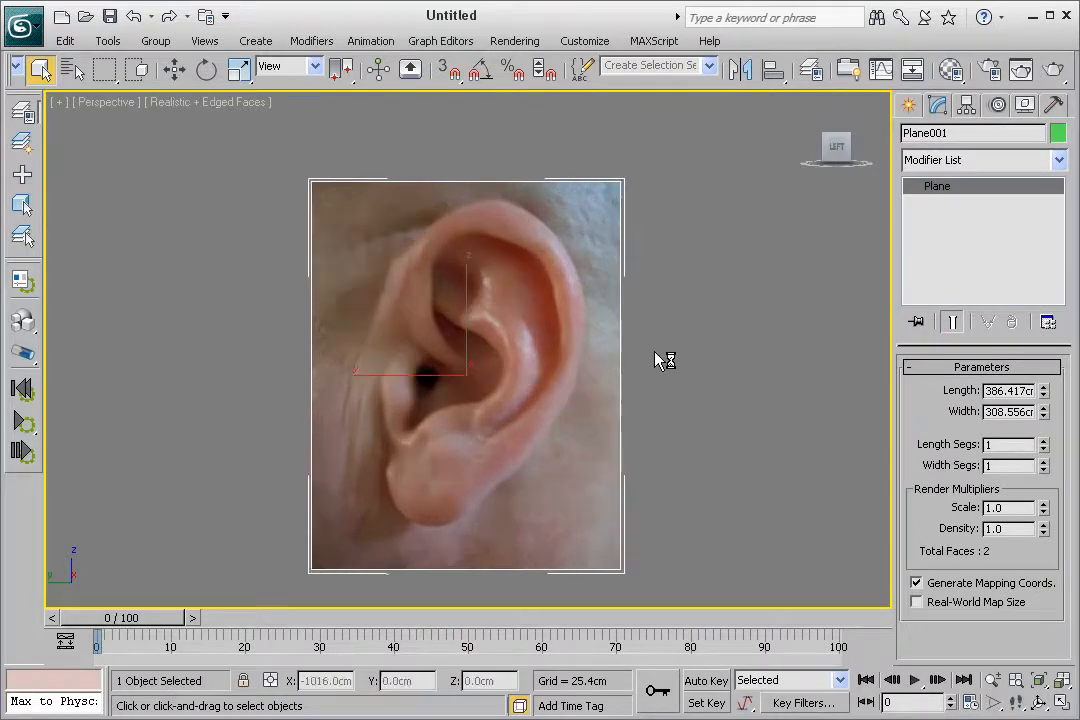
Step: Move the reference plane back along the X axis to about 1109 cm in the Perspective view
{"action": "key", "text": "p"}
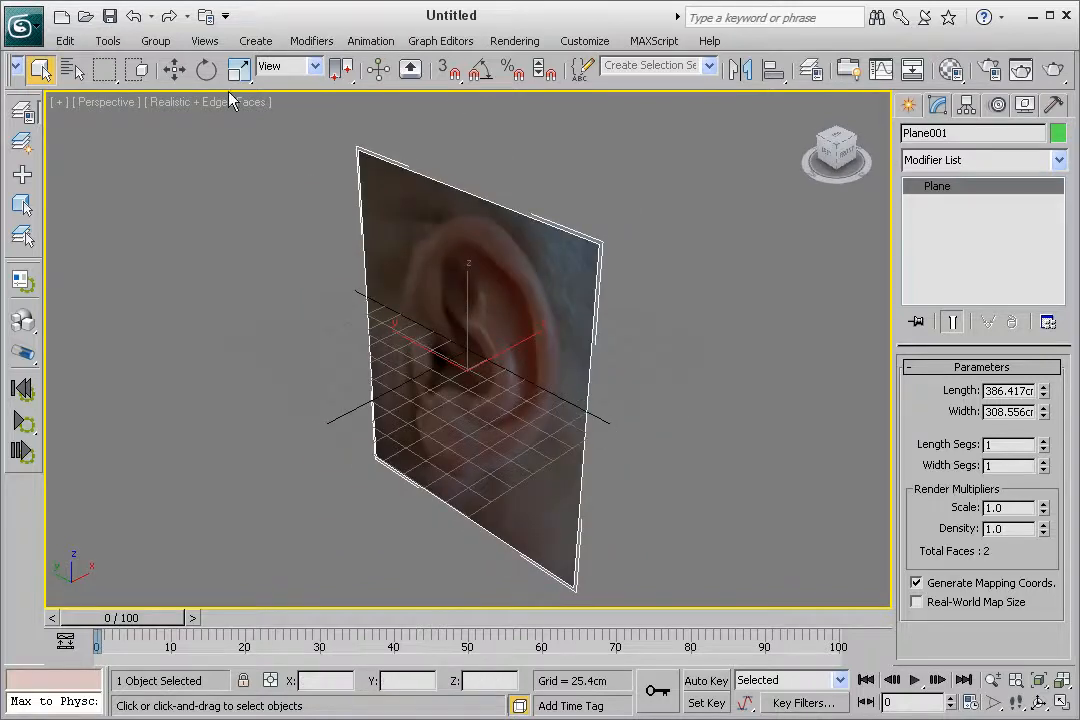
{"action": "left_click", "coordinate": [174, 68]}
{"action": "left_click_drag", "start_coordinate": [529, 339], "coordinate": [847, 232]}
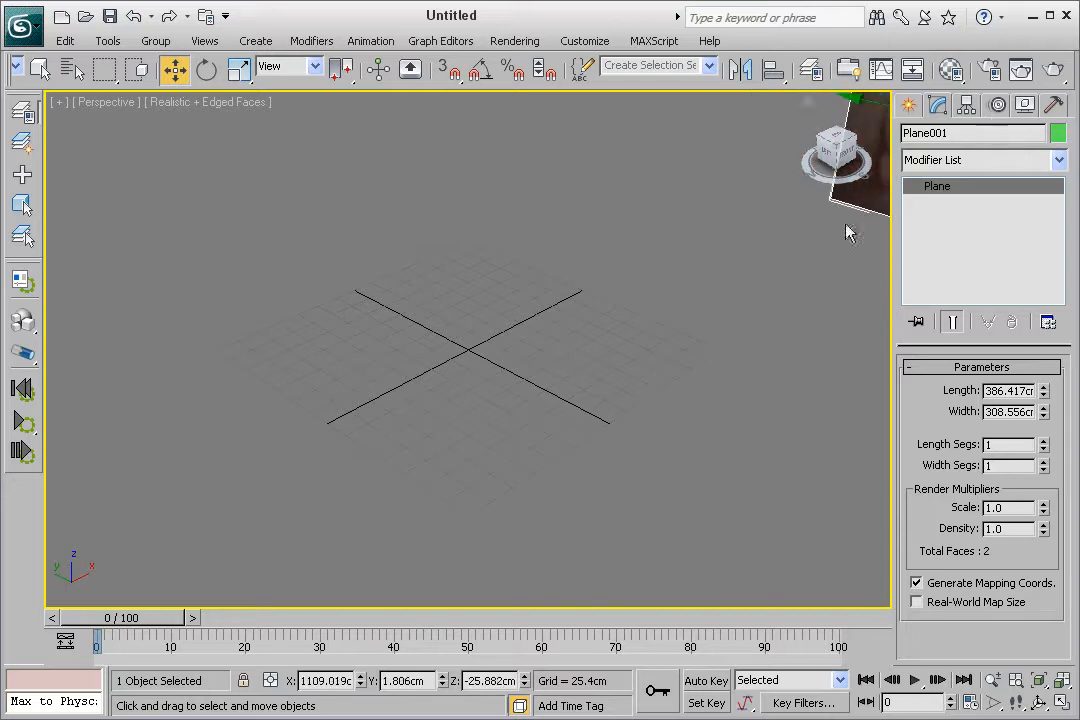
Step: Reposition the reference plane in the Left view to about Y -6.7 cm and Z 1.9 cm, and hide the grid
{"action": "key", "text": "l"}
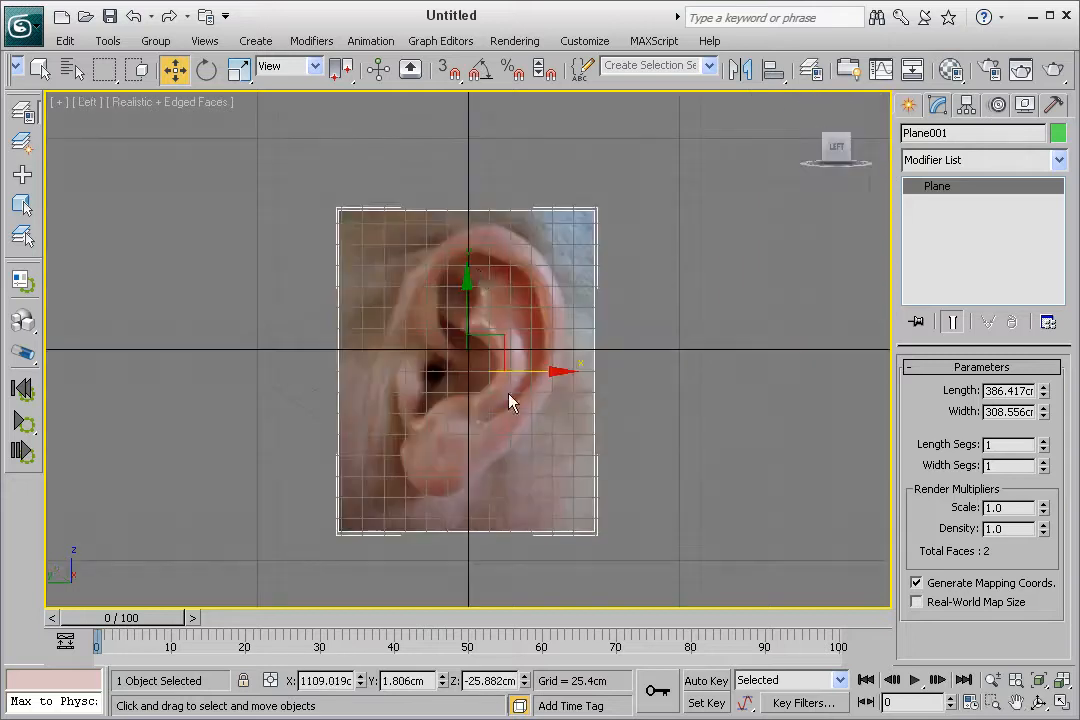
{"action": "mouse_move", "coordinate": [470, 277]}
{"action": "left_mouse_down"}
{"action": "mouse_move", "coordinate": [465, 253]}
{"action": "mouse_move", "coordinate": [466, 262]}
{"action": "left_mouse_up"}
{"action": "left_click_drag", "start_coordinate": [523, 337], "coordinate": [543, 349]}
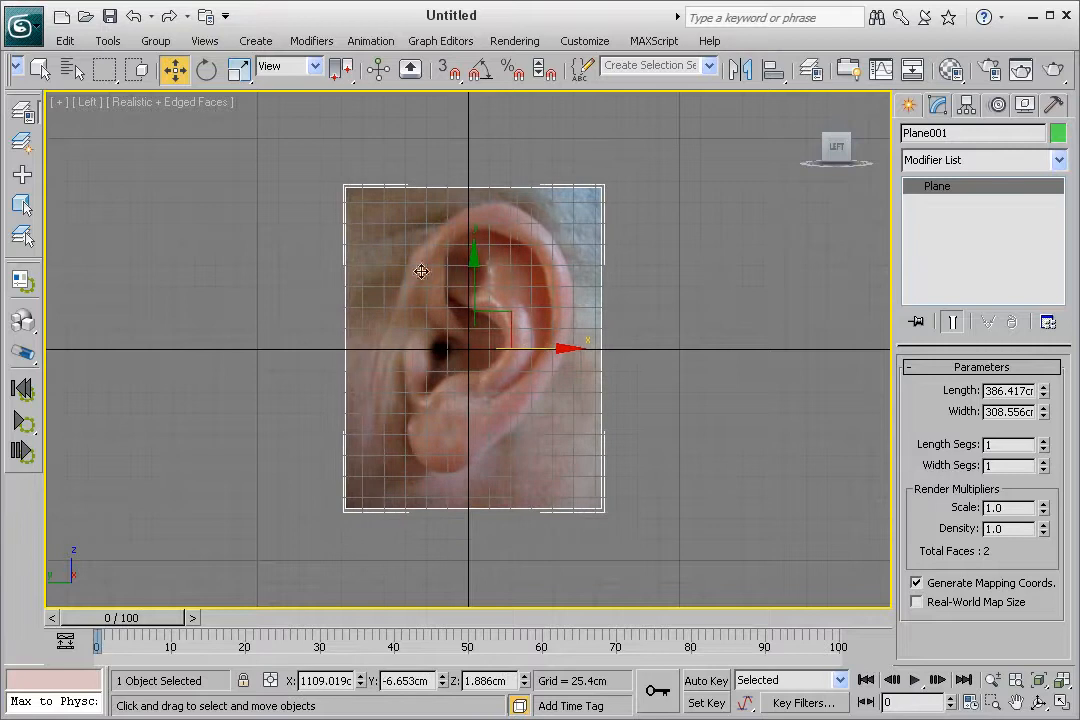
{"action": "key", "text": "g"}
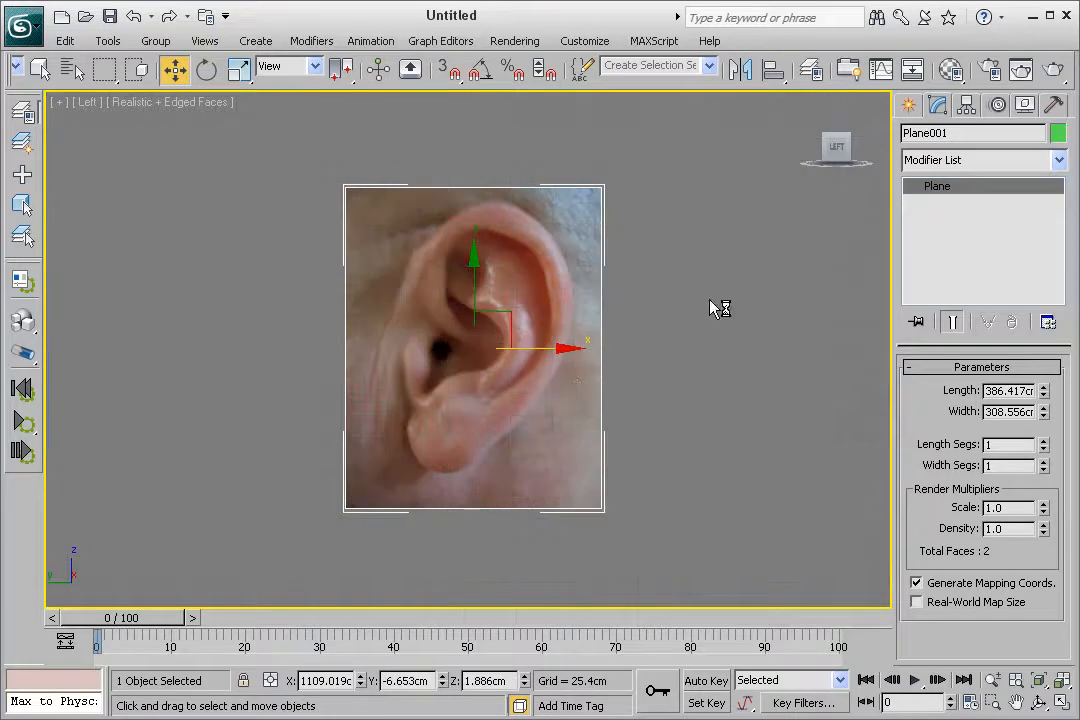
Step: Create a cylinder over the ear image in the Left view, with a radius of about 127.6 cm and height of about 143 cm
{"action": "left_click", "coordinate": [909, 105]}
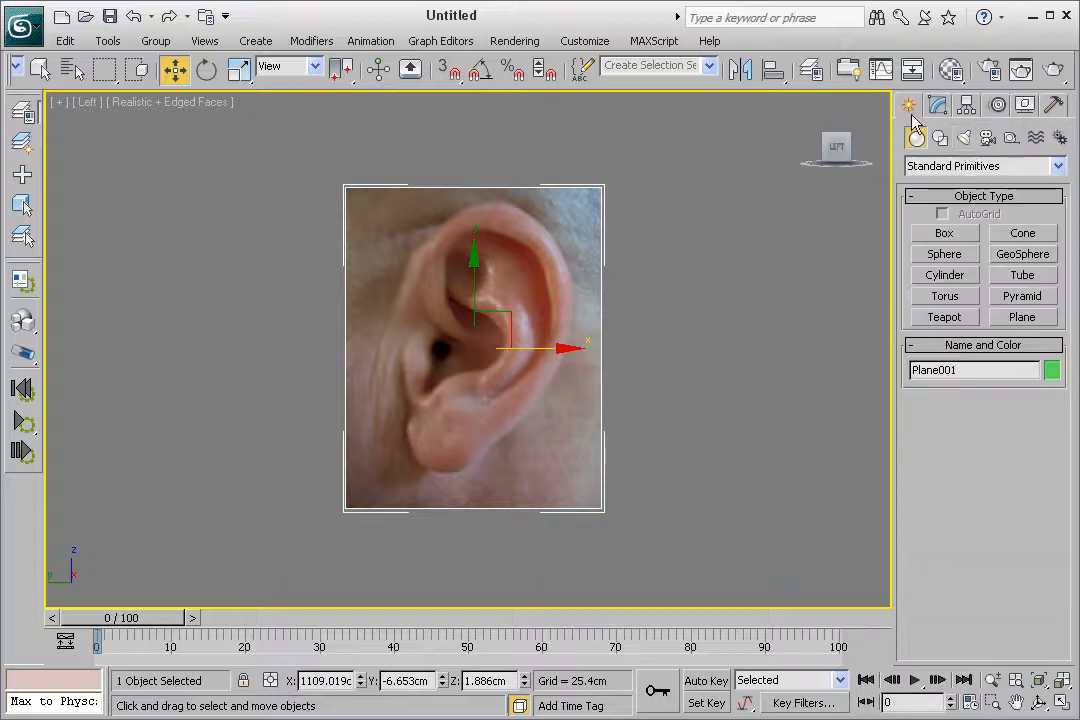
{"action": "left_click", "coordinate": [944, 276]}
{"action": "left_click_drag", "start_coordinate": [474, 313], "coordinate": [520, 408]}
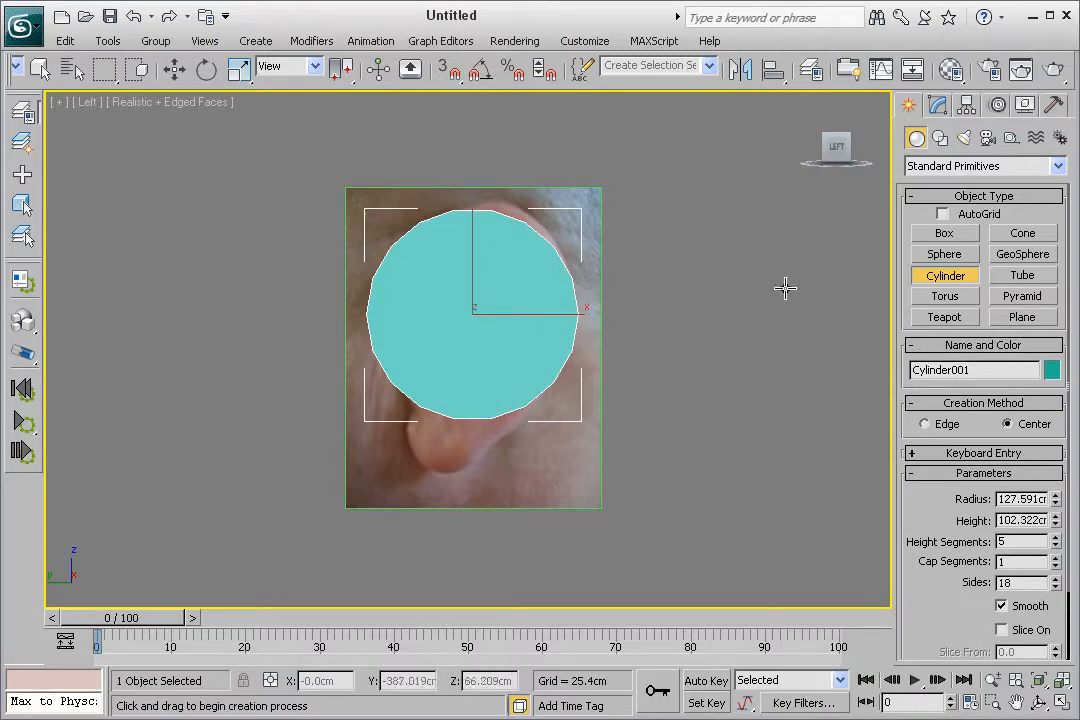
Step: Reduce the cylinder's height to about 41.5 cm and set its height segments to 2
{"action": "left_click", "coordinate": [937, 105]}
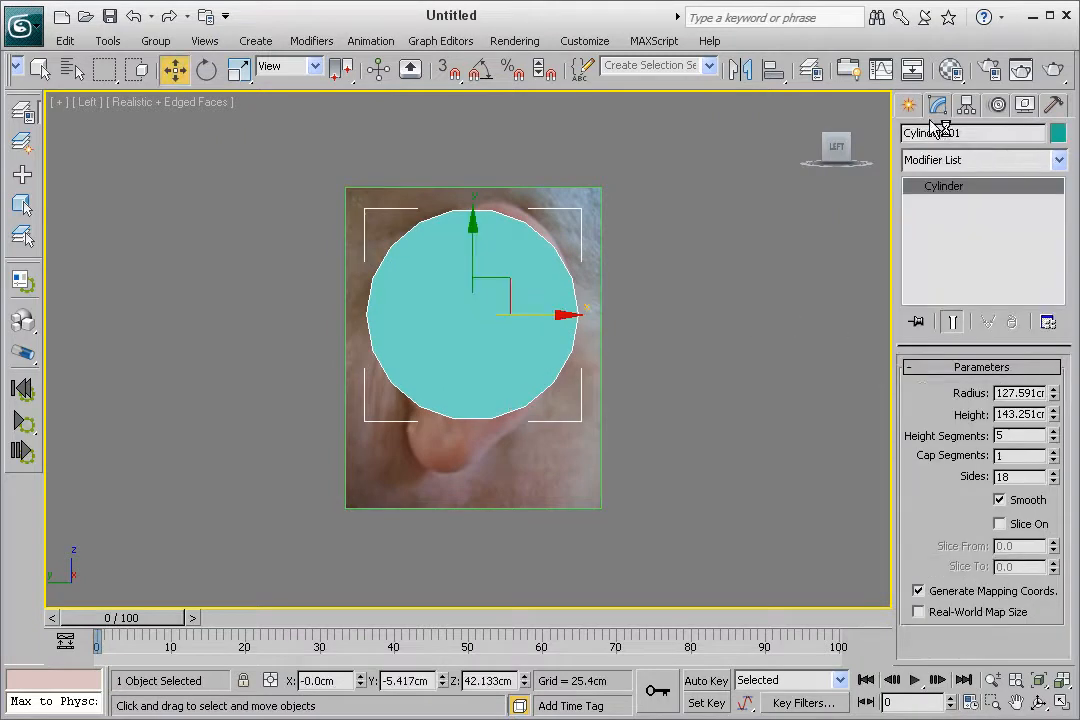
{"action": "key", "text": "p"}
{"action": "middle_click_drag", "start_coordinate": [740, 289], "coordinate": [628, 365], "text": "alt"}
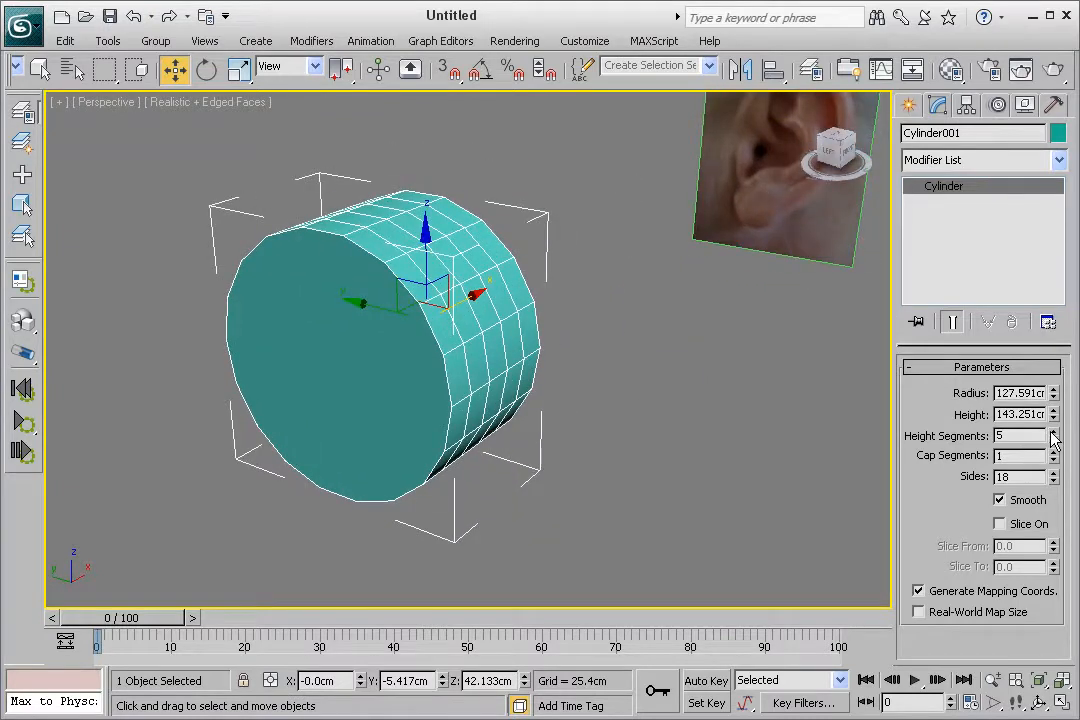
{"action": "left_click_drag", "start_coordinate": [1053, 416], "coordinate": [1050, 482]}
{"action": "left_click", "coordinate": [1054, 440]}
{"action": "left_click", "coordinate": [1054, 440]}
{"action": "left_click", "coordinate": [1054, 440]}
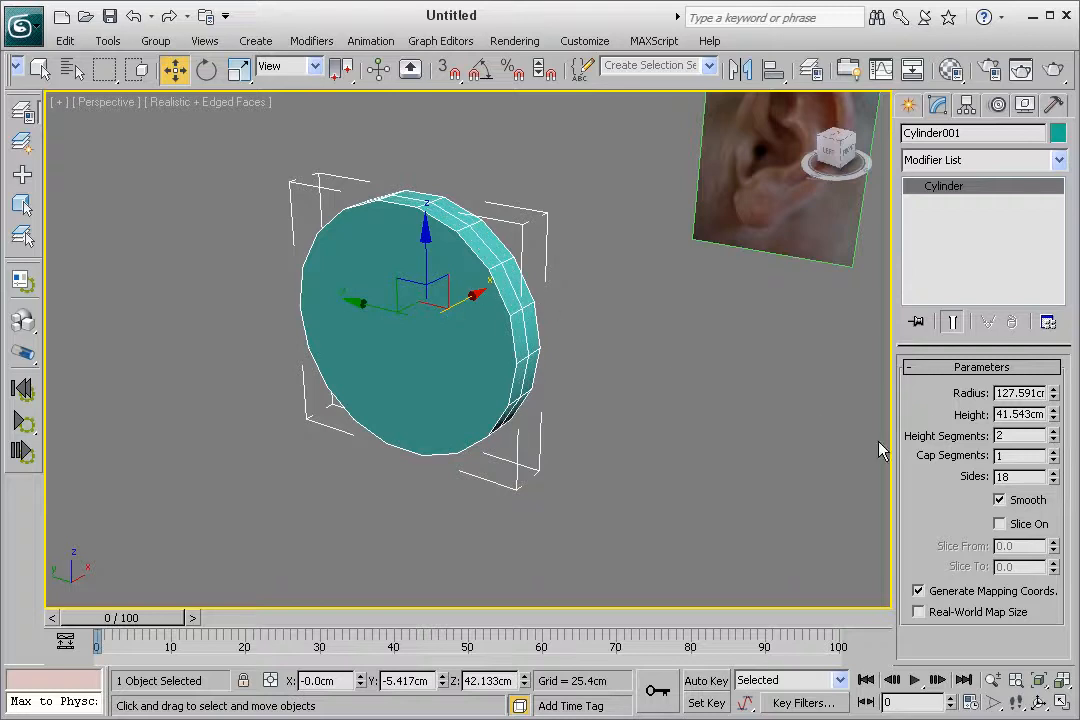
Step: Set the cylinder's cap segments to 3 and its sides to 16
{"action": "left_click", "coordinate": [1055, 452]}
{"action": "left_click", "coordinate": [1055, 452]}
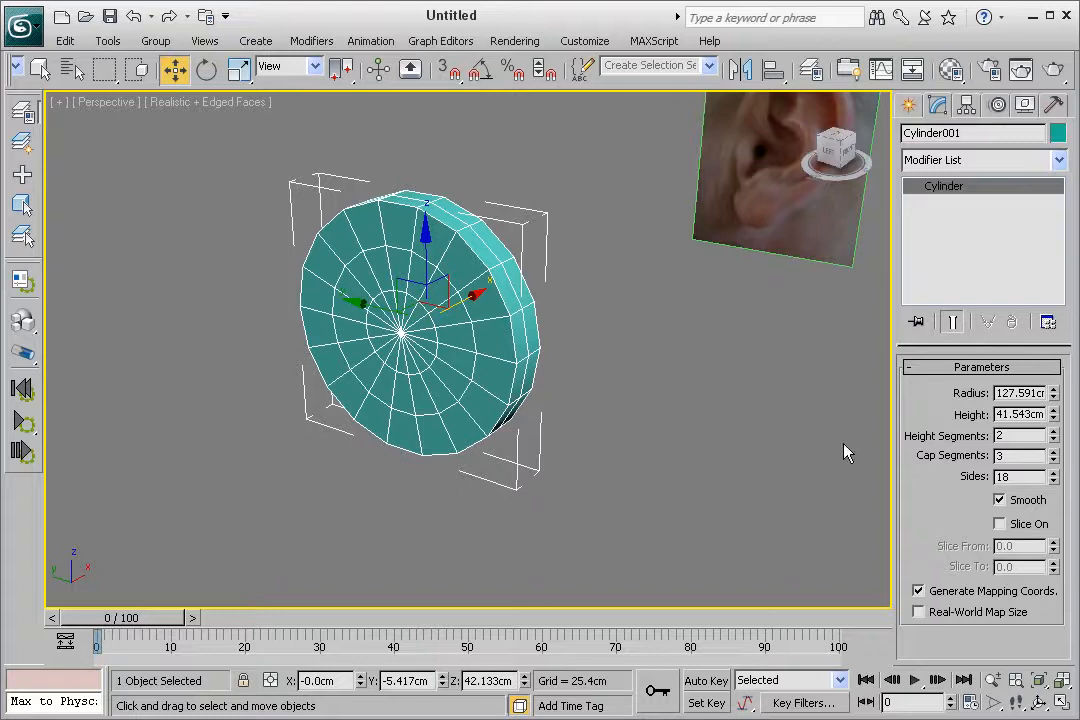
{"action": "left_click", "coordinate": [1053, 481]}
{"action": "left_click", "coordinate": [1053, 481]}
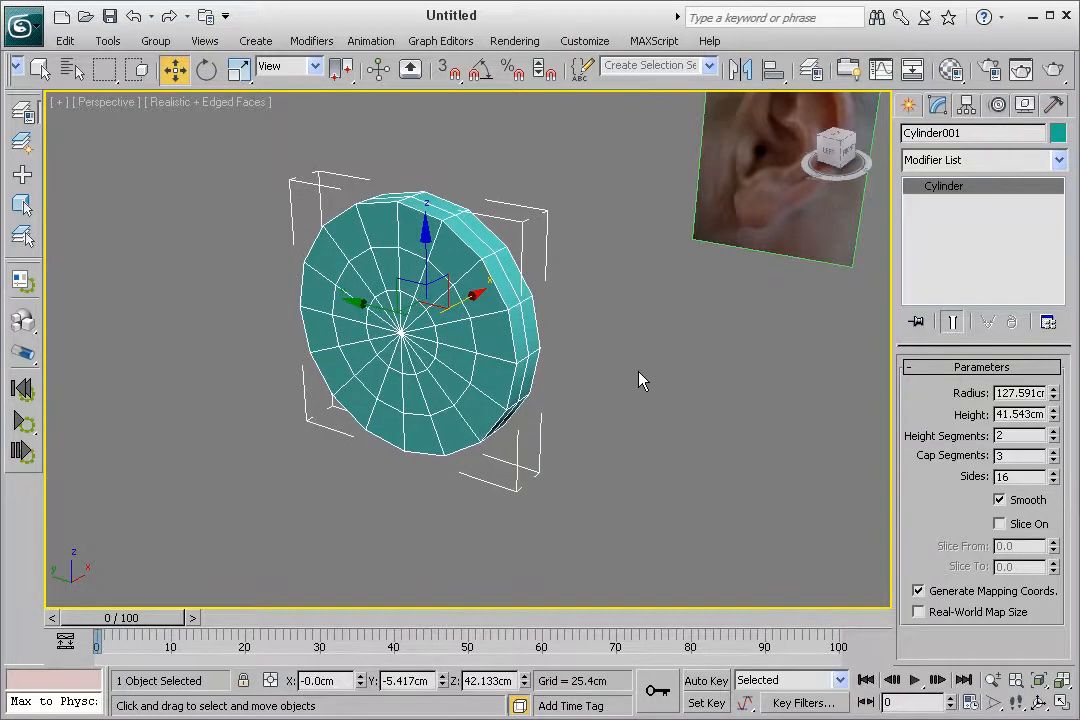
{"action": "middle_click_drag", "start_coordinate": [615, 357], "coordinate": [650, 368], "text": "alt"}
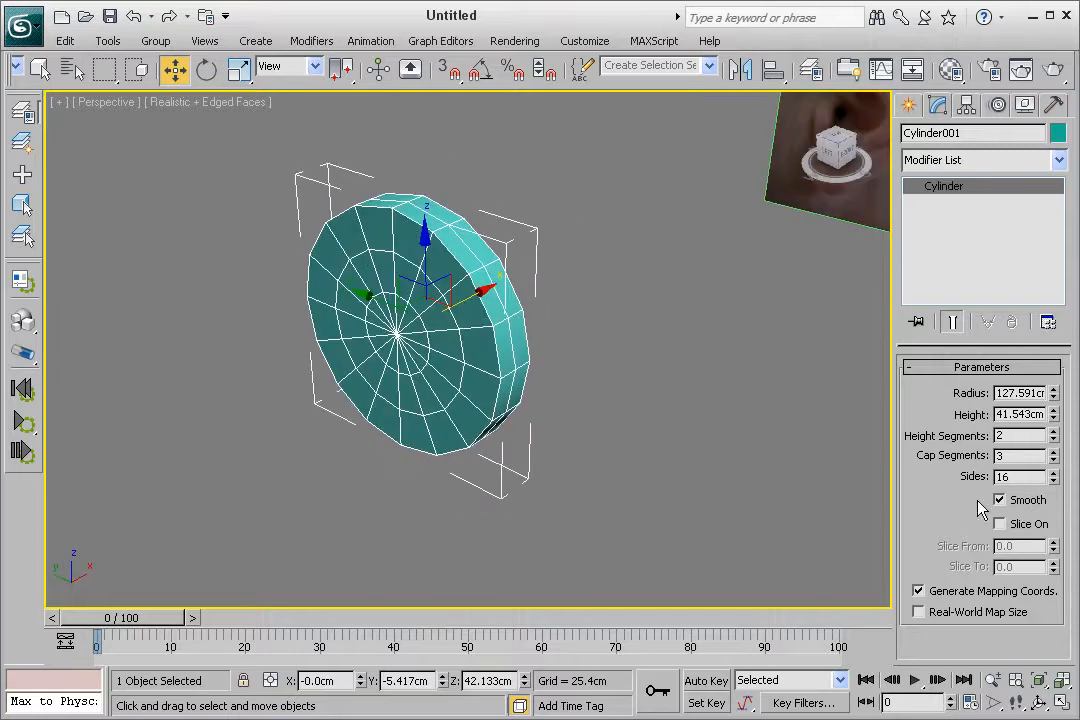
Step: Thin the cylinder further to a height of about 27.5 cm, checking its thickness from the side
{"action": "left_click_drag", "start_coordinate": [1053, 416], "coordinate": [1058, 426]}
{"action": "mouse_move", "coordinate": [631, 372]}
{"action": "middle_mouse_down", "text": "alt"}
{"action": "mouse_move", "coordinate": [581, 371]}
{"action": "mouse_move", "coordinate": [618, 371]}
{"action": "middle_mouse_up", "text": "alt"}
{"action": "left_click_drag", "start_coordinate": [1057, 424], "coordinate": [1054, 435]}
{"action": "middle_click_drag", "start_coordinate": [680, 410], "coordinate": [580, 385], "text": "alt"}
Step: Convert the cylinder to an Editable Poly
{"action": "right_click", "coordinate": [452, 325]}
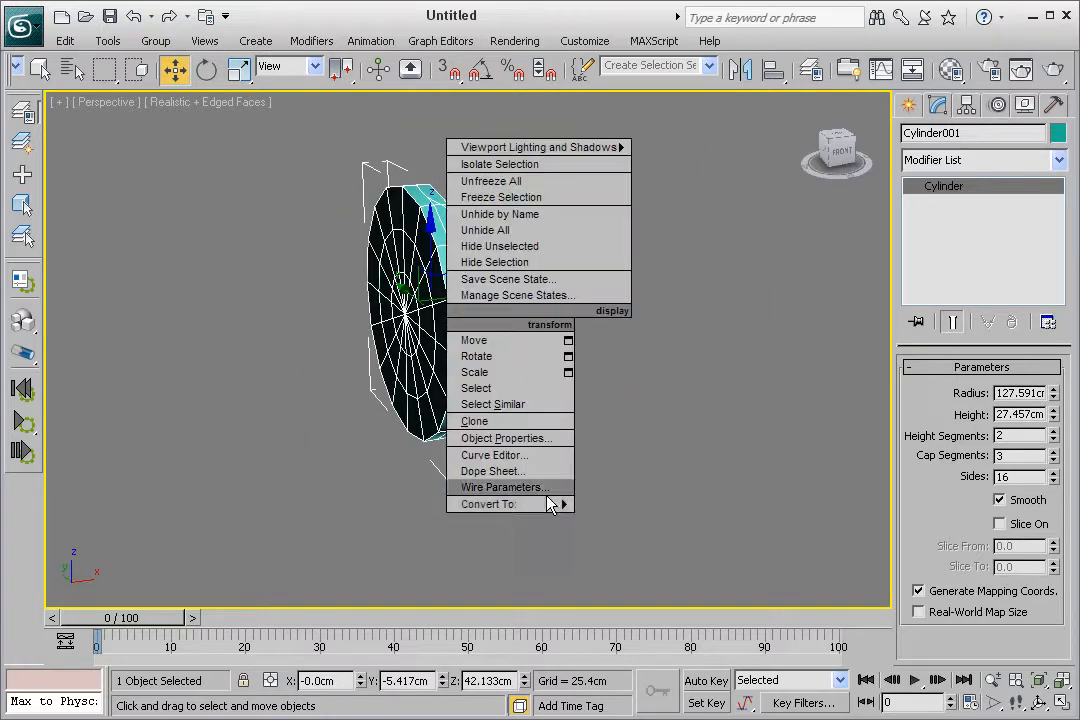
{"action": "mouse_move", "coordinate": [566, 506]}
{"action": "left_click", "coordinate": [612, 520]}
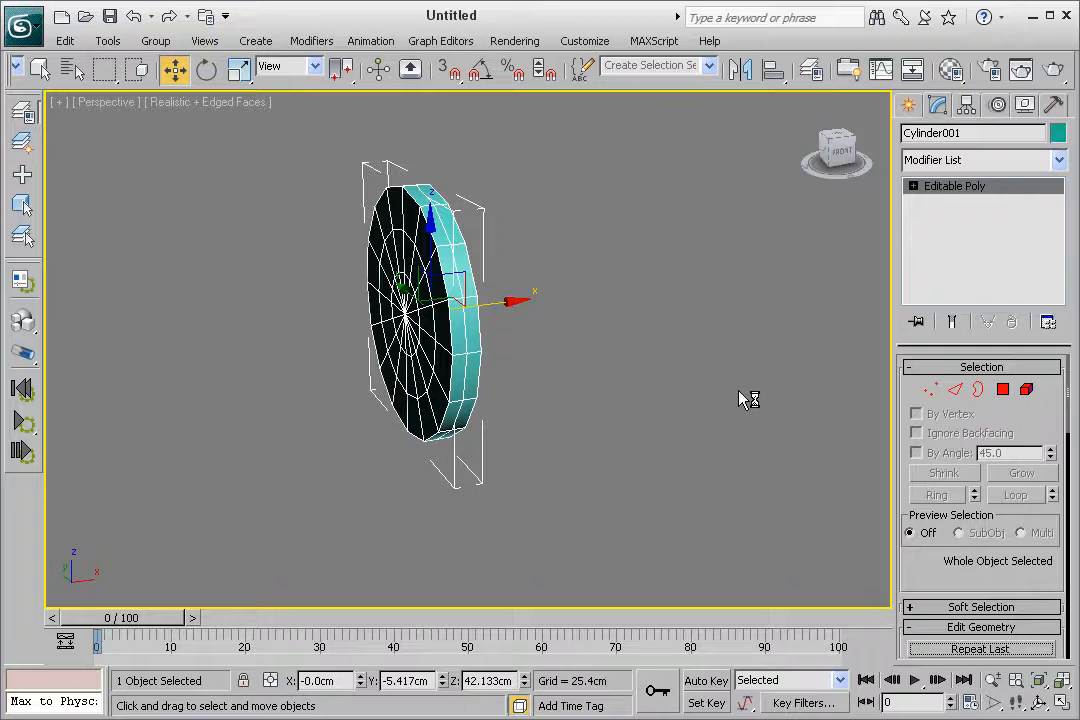
Step: Try selecting the polygons along one flat cap of the cylinder from the Front view, and clear the selection after checking it in Perspective
{"action": "key", "text": "f"}
{"action": "left_click", "coordinate": [1003, 389]}
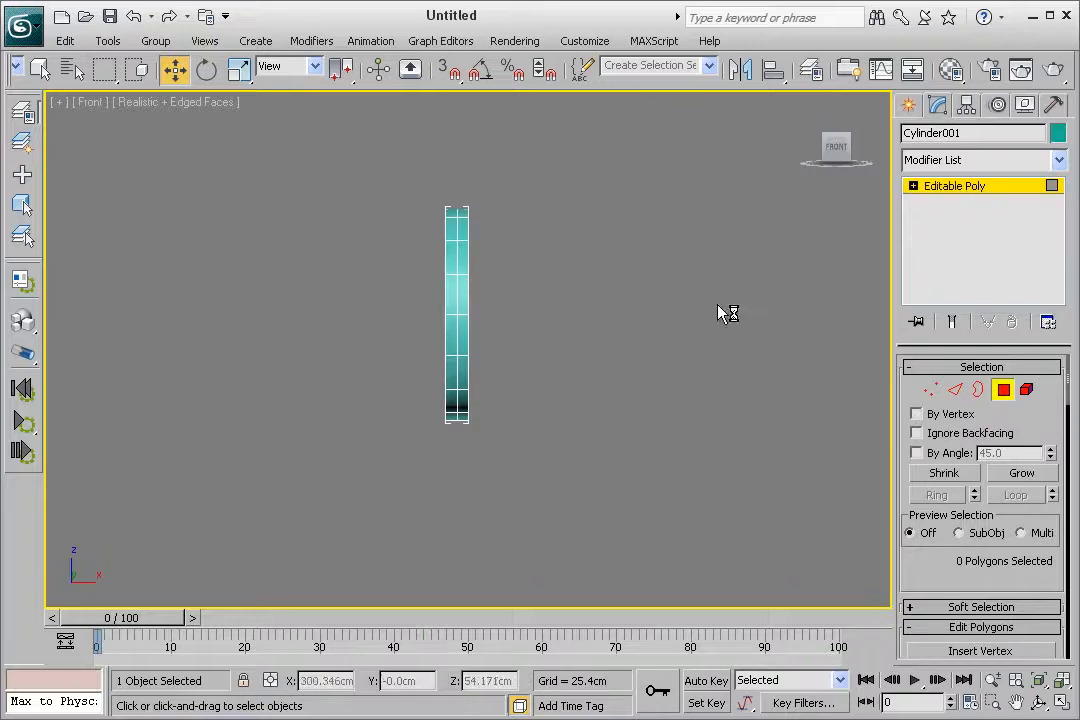
{"action": "left_click_drag", "start_coordinate": [624, 173], "coordinate": [470, 493]}
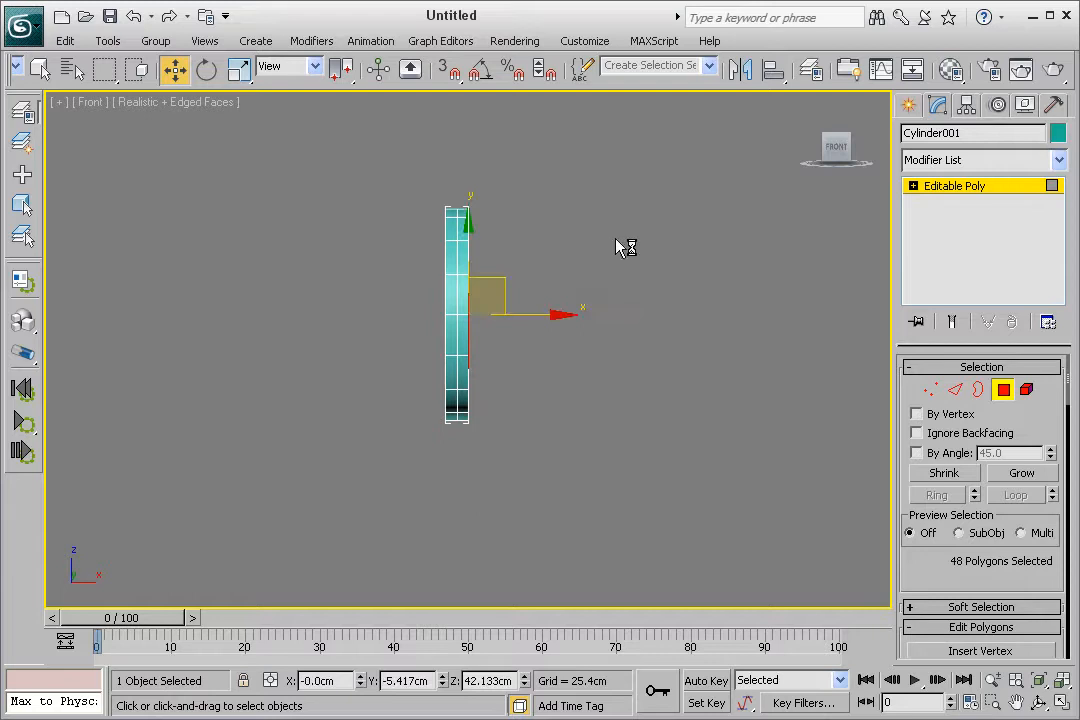
{"action": "left_click_drag", "start_coordinate": [648, 170], "coordinate": [461, 494]}
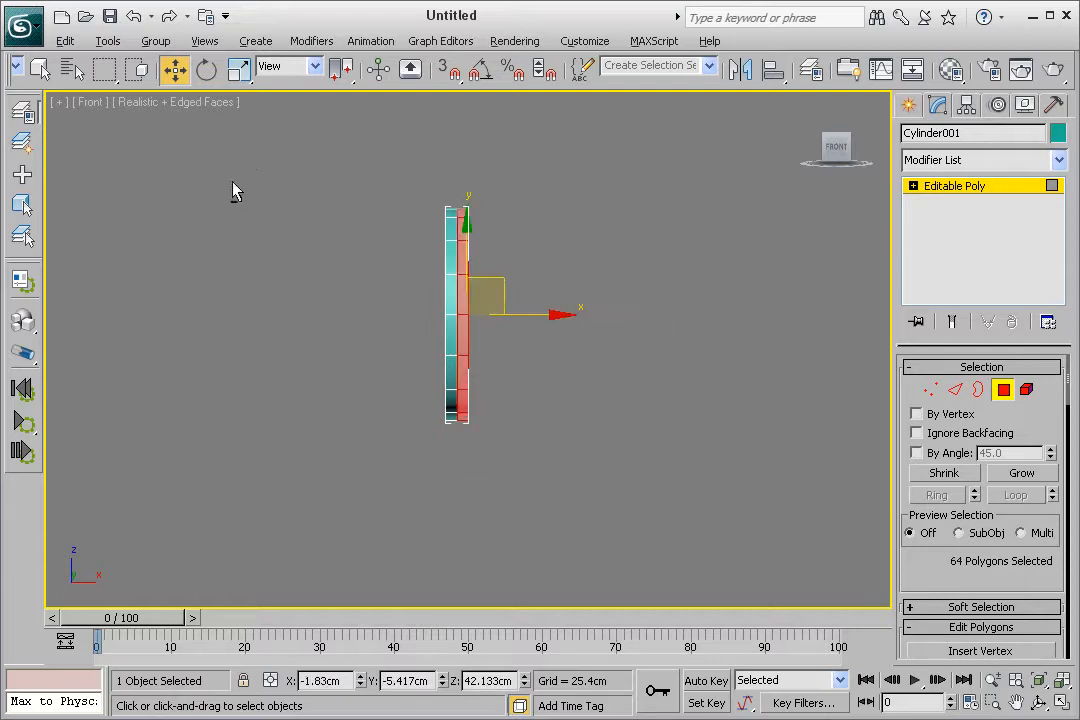
{"action": "left_click_drag", "start_coordinate": [457, 567], "coordinate": [468, 576], "text": "alt"}
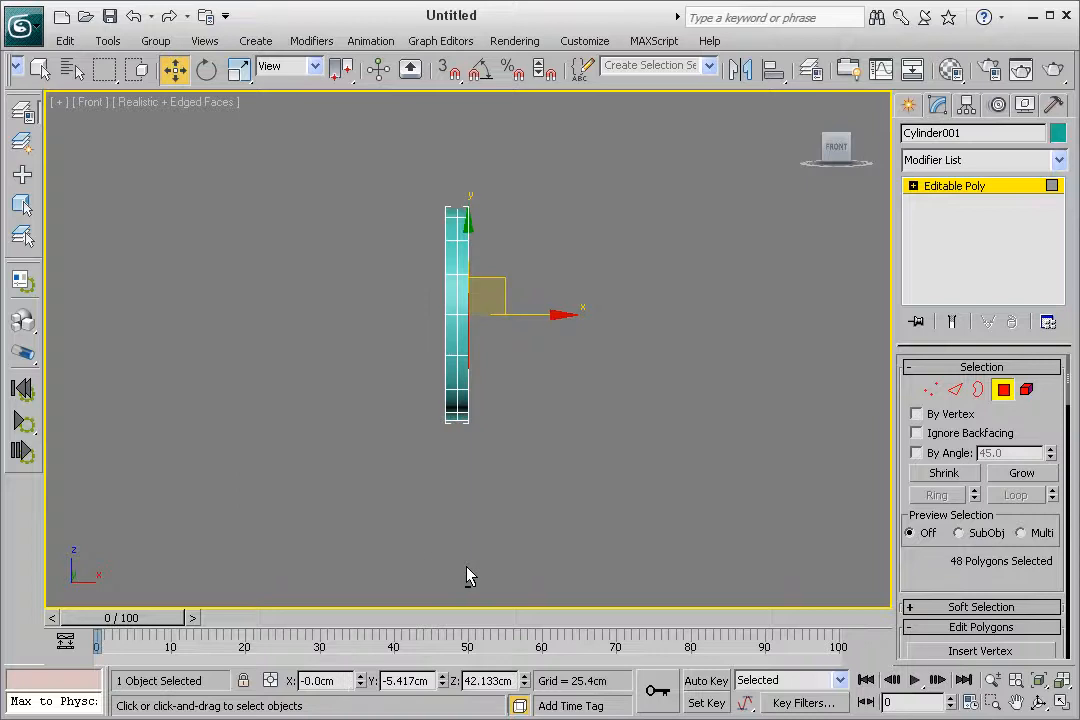
{"action": "key", "text": "p"}
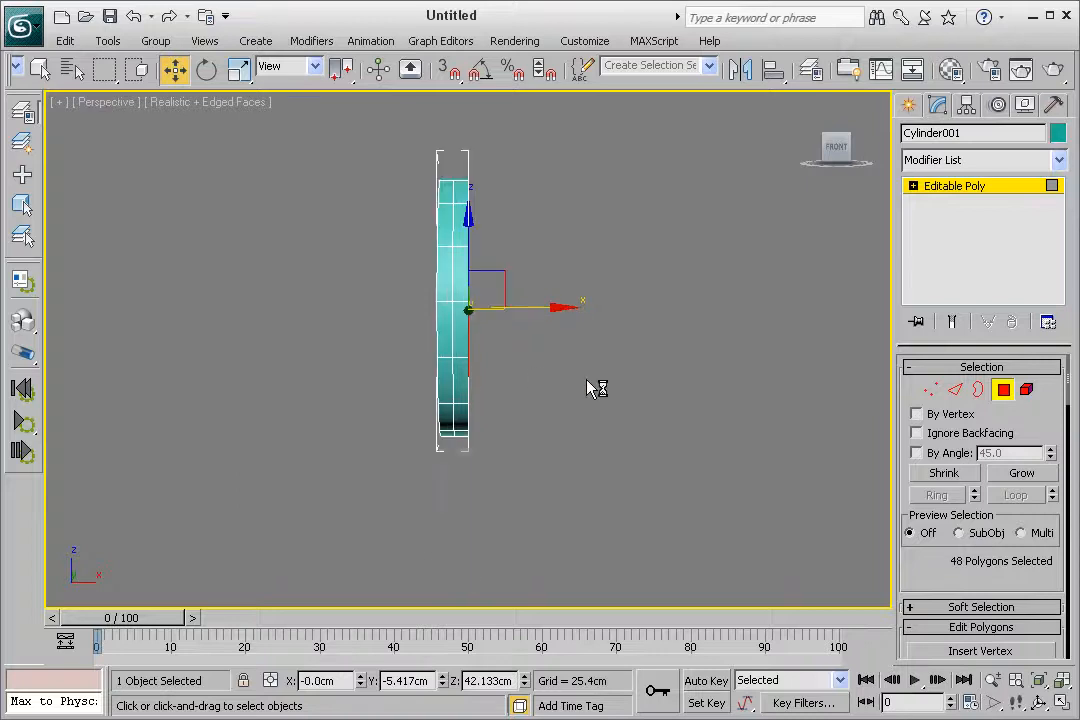
{"action": "middle_click_drag", "start_coordinate": [644, 352], "coordinate": [863, 400], "text": "alt"}
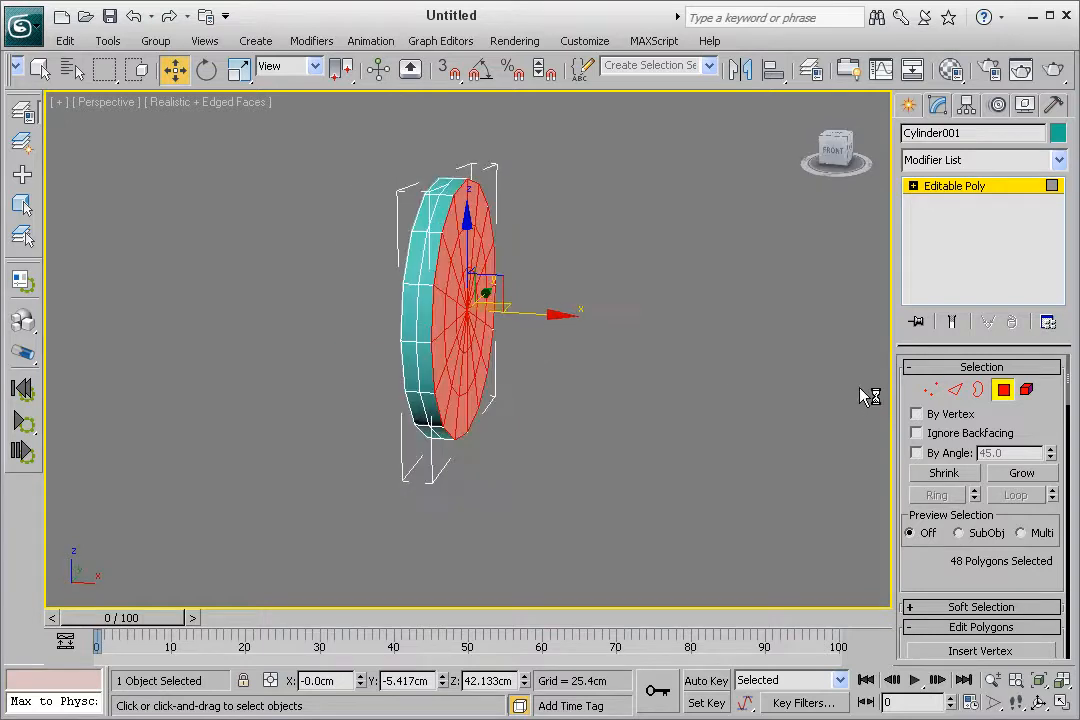
{"action": "left_click", "coordinate": [866, 396]}
Step: Frame the cylinder over the ear image in the Left view and turn on its see-through display
{"action": "middle_click_drag", "start_coordinate": [627, 354], "coordinate": [791, 375], "text": "alt"}
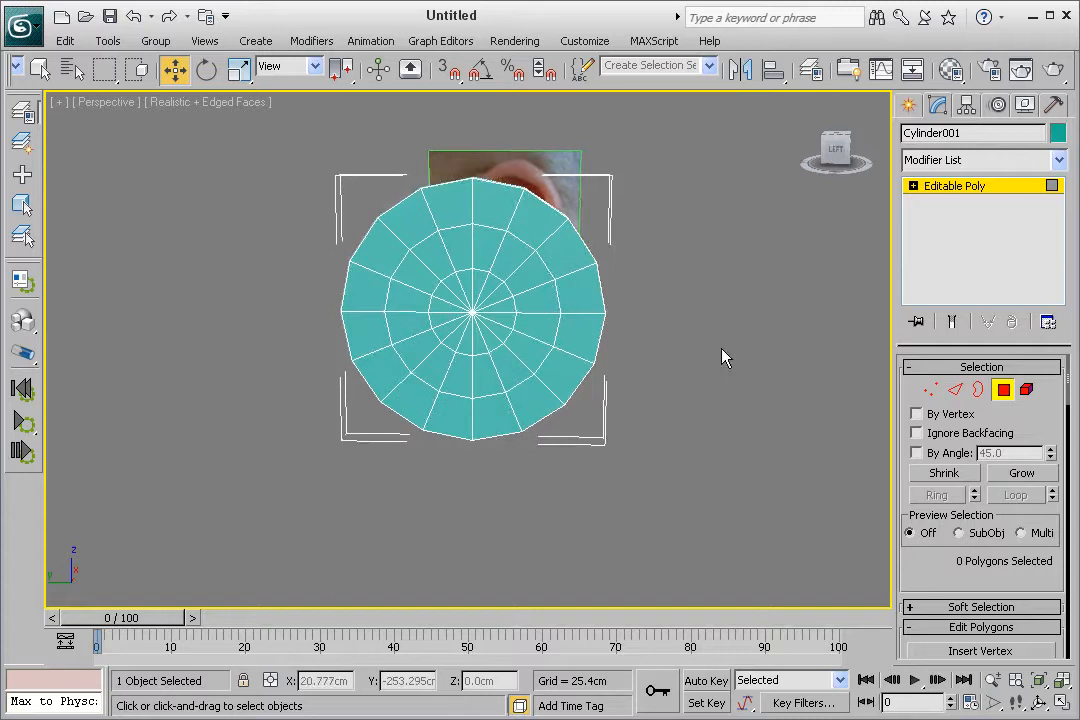
{"action": "middle_click_drag", "start_coordinate": [720, 357], "coordinate": [700, 370], "text": "alt"}
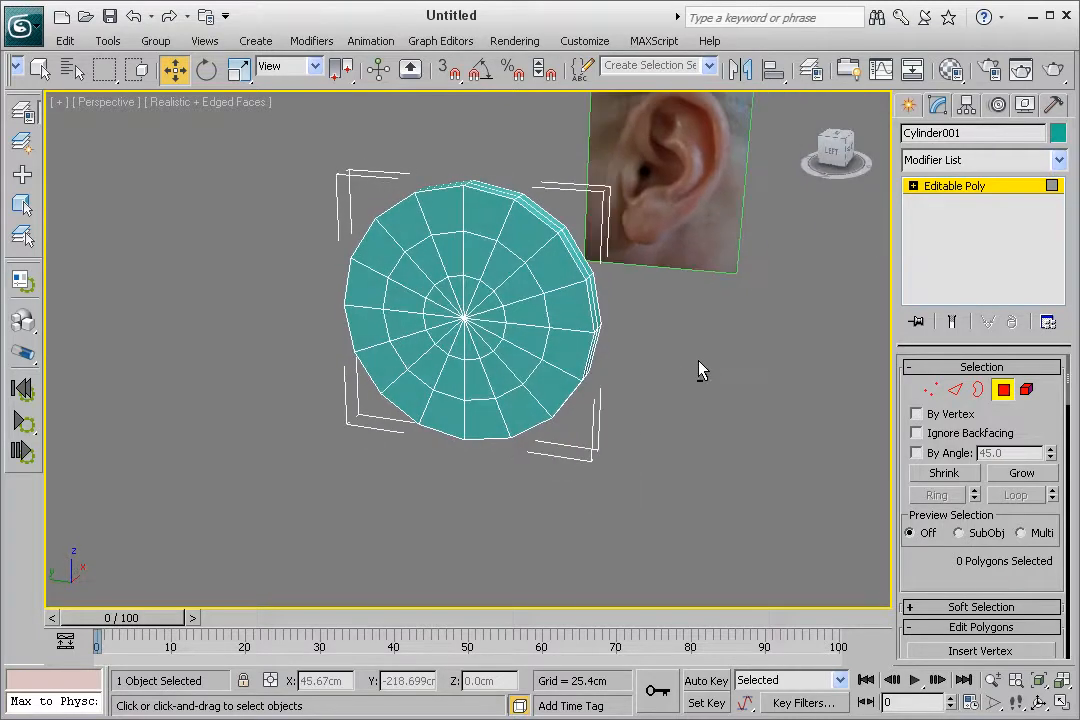
{"action": "key", "text": "l"}
{"action": "key", "text": "z"}
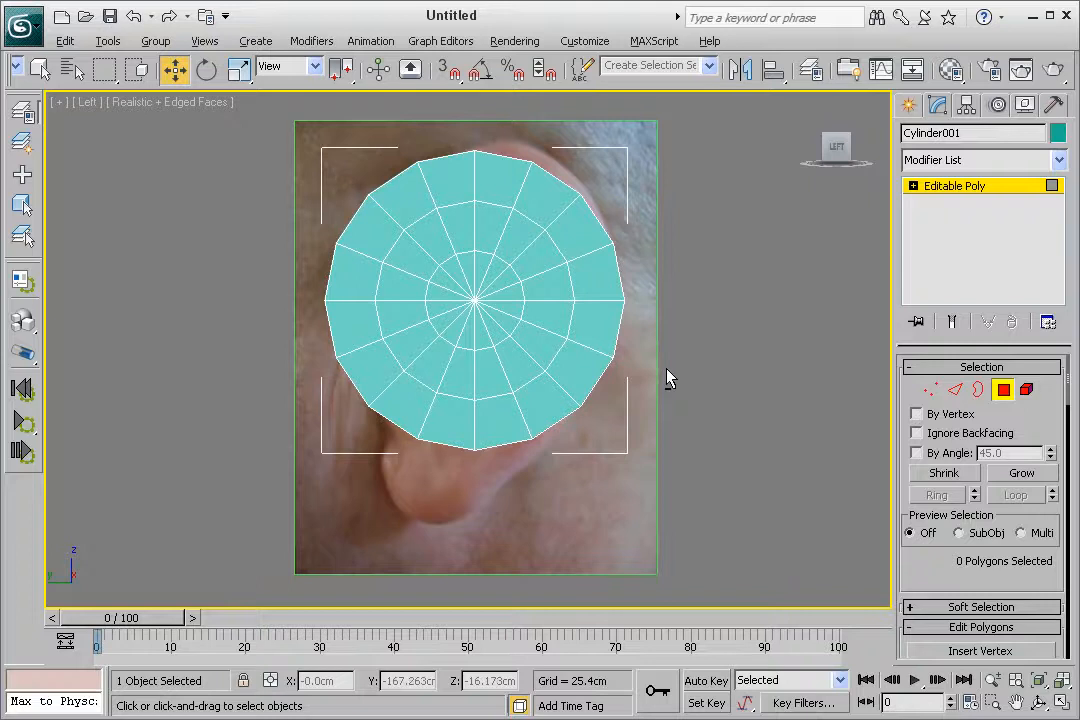
{"action": "key", "text": "alt+x"}
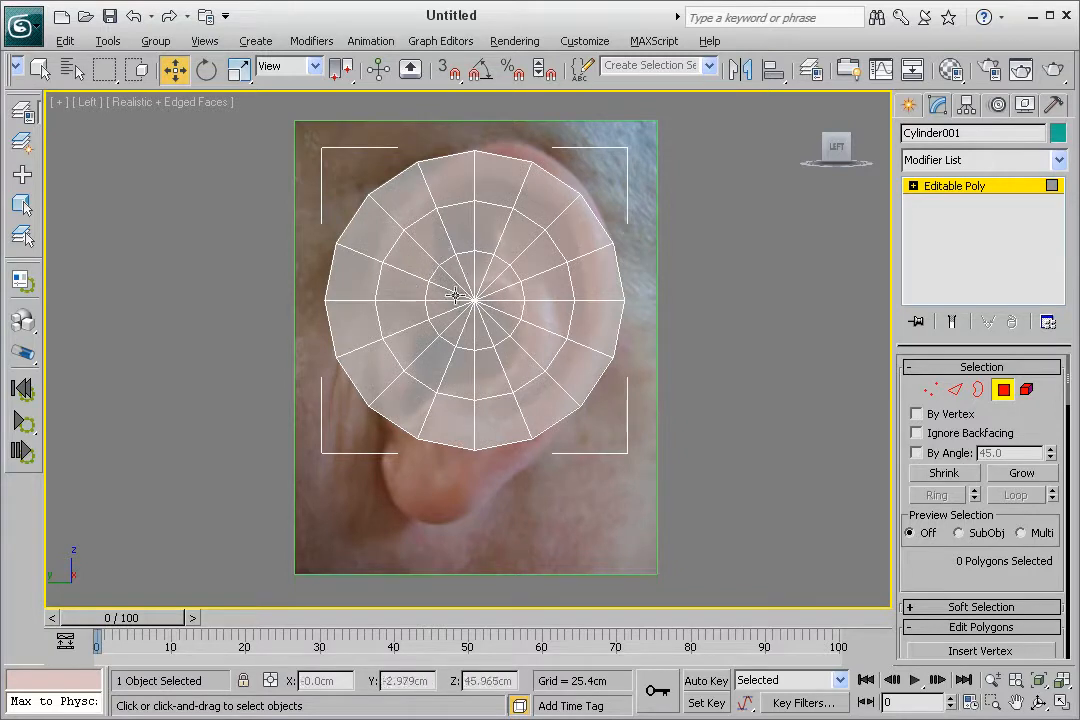
{"action": "mouse_move", "coordinate": [869, 156]}
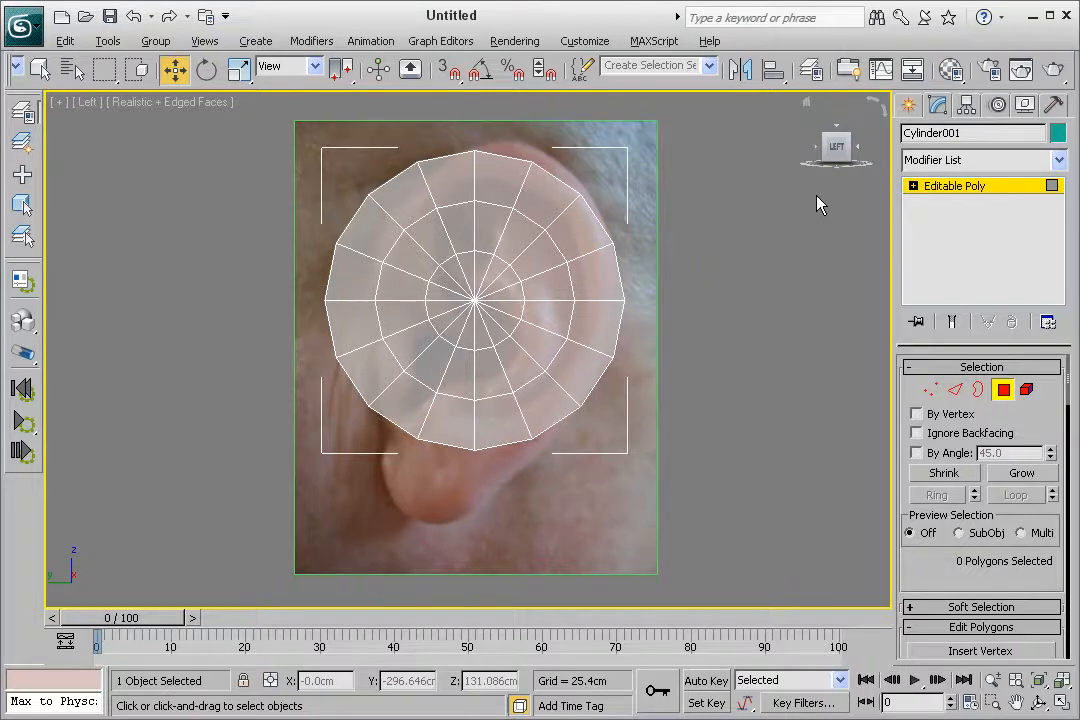
Step: Turn off the cylinder's see-through display and set its object color to dark blue
{"action": "key", "text": "alt+x"}
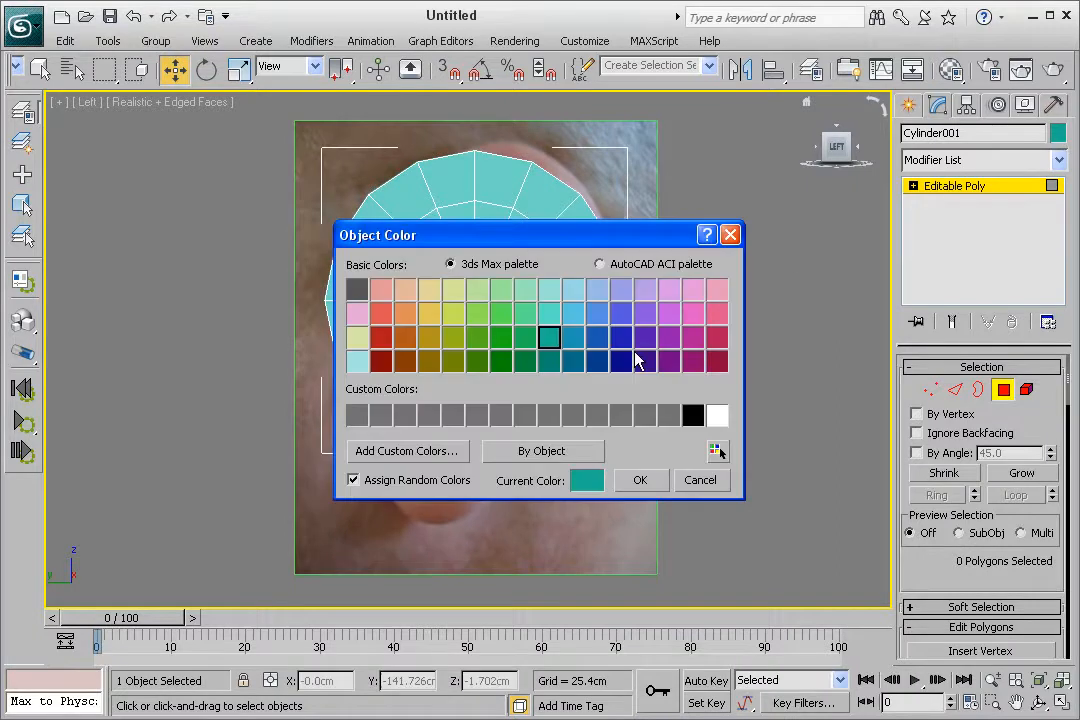
{"action": "left_click", "coordinate": [621, 361]}
{"action": "left_click", "coordinate": [642, 470]}
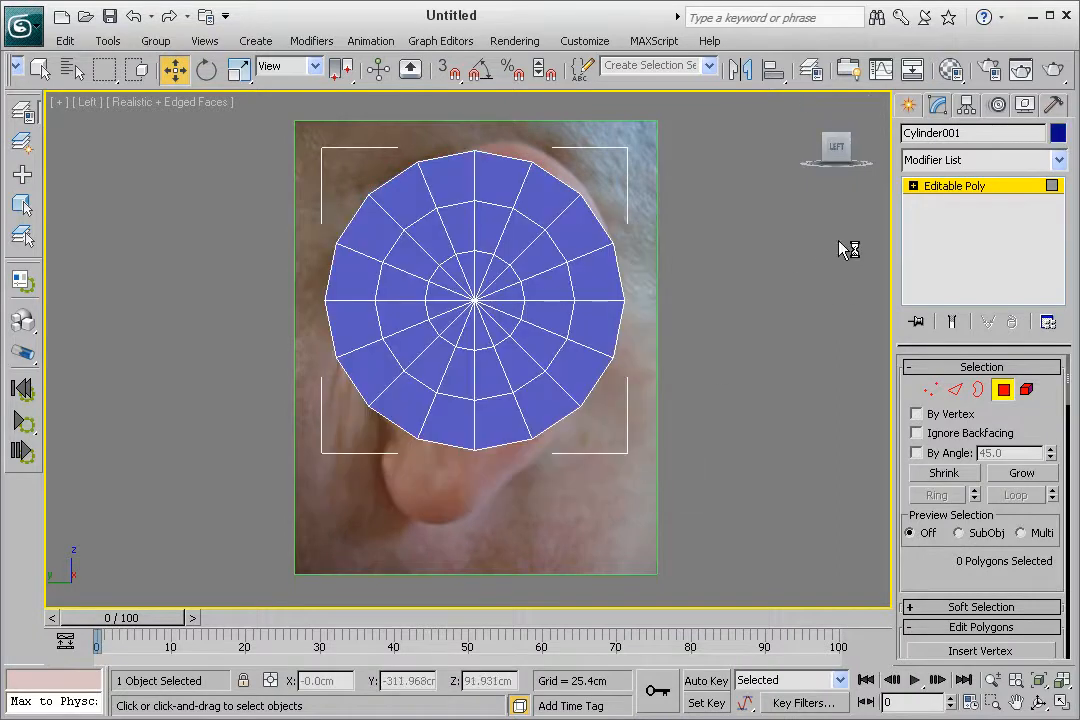
Step: Assign the unused 02 - Default material from the Material Editor to the cylinder
{"action": "left_click", "coordinate": [950, 70]}
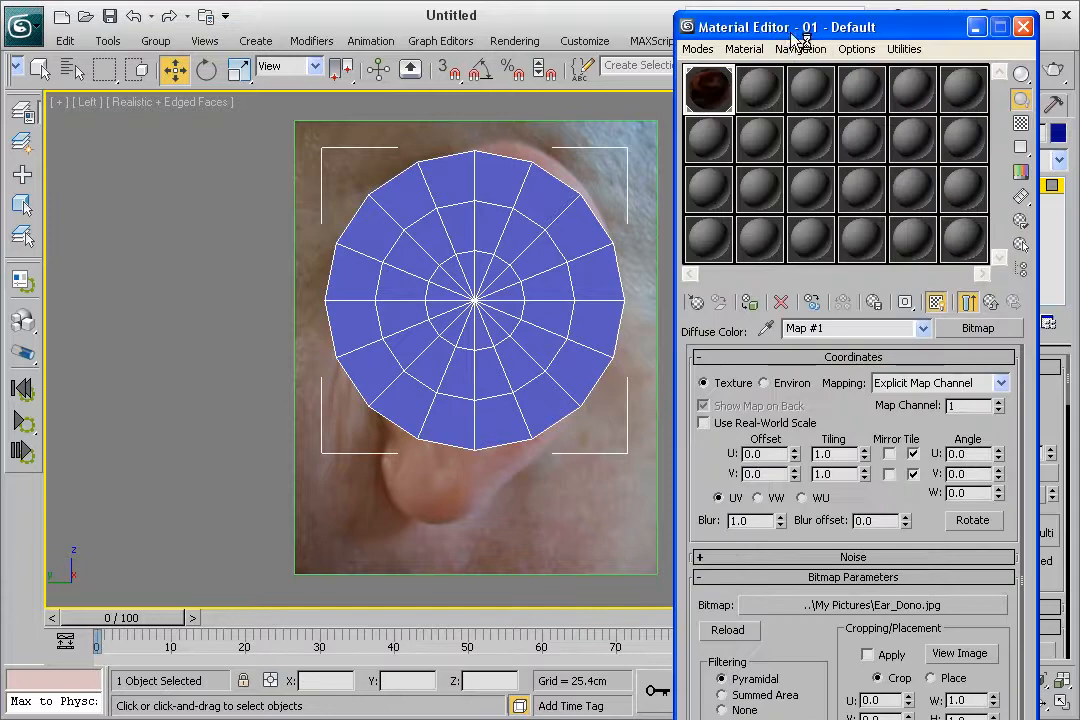
{"action": "left_click_drag", "start_coordinate": [798, 20], "coordinate": [845, 30]}
{"action": "left_click", "coordinate": [812, 95]}
{"action": "left_click_drag", "start_coordinate": [812, 95], "coordinate": [470, 250]}
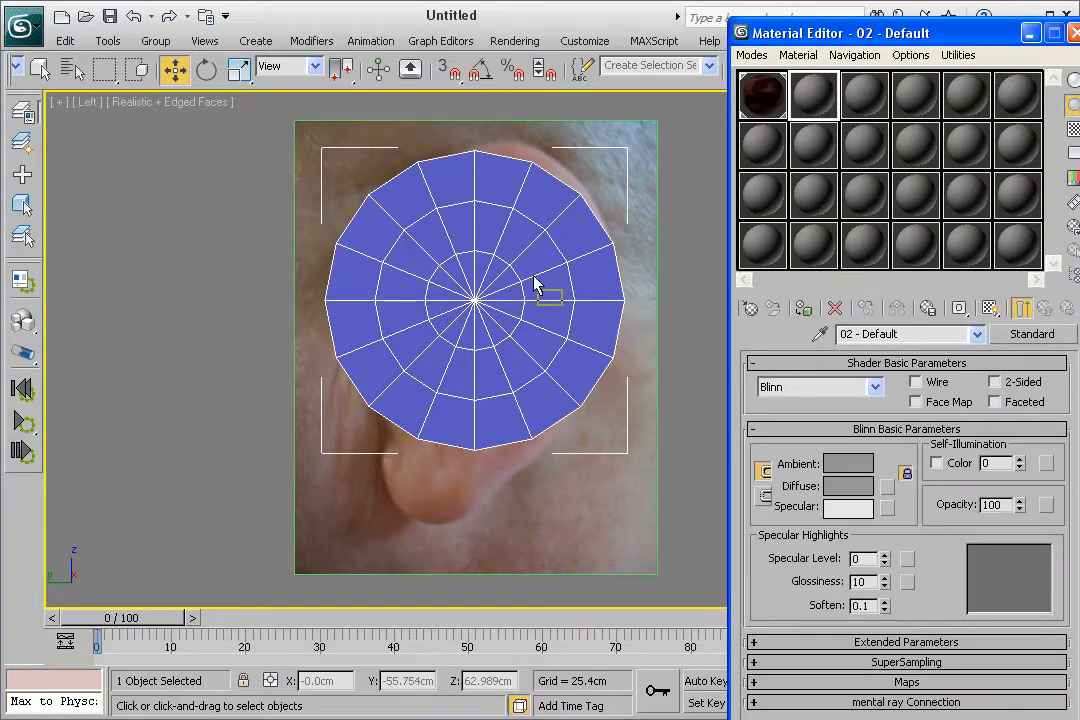
Step: Set the cylinder material's diffuse color to purple with RGB values 133, 2, 255
{"action": "left_click", "coordinate": [848, 486]}
{"action": "left_click_drag", "start_coordinate": [204, 107], "coordinate": [253, 67]}
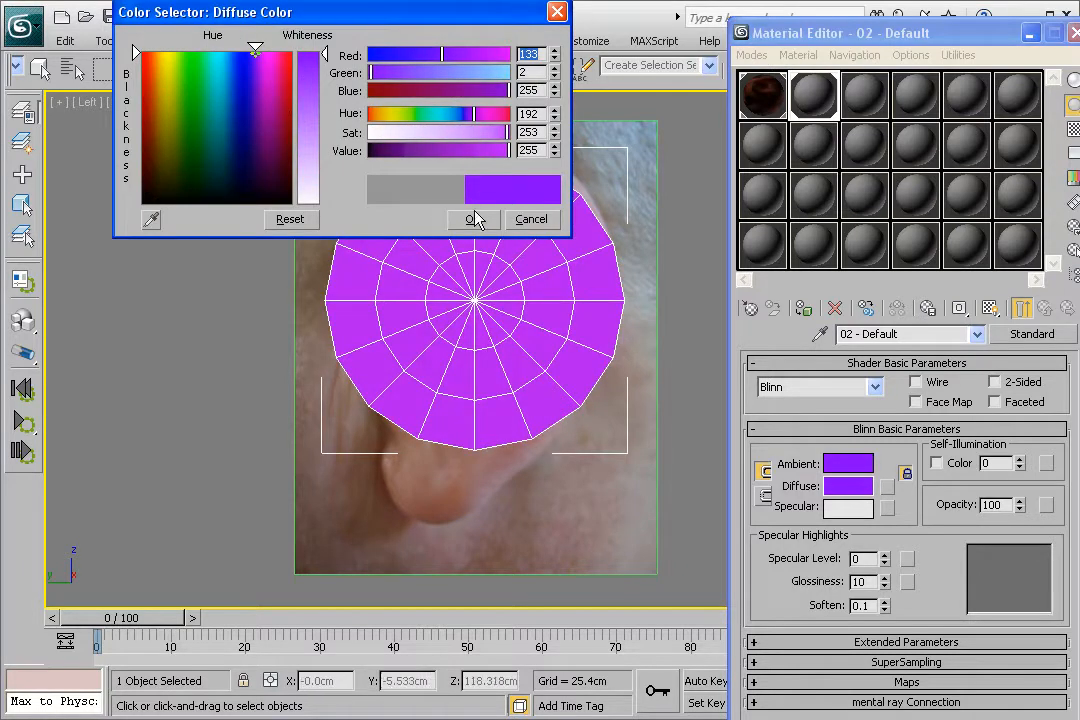
{"action": "left_click", "coordinate": [472, 219]}
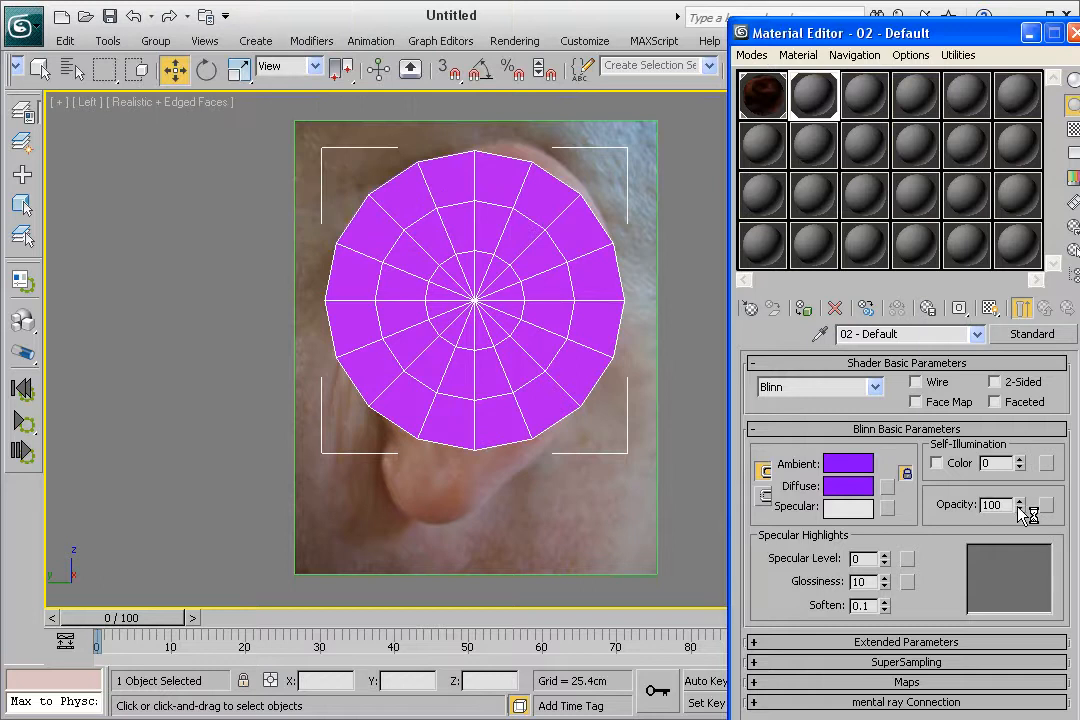
Step: Lower the cylinder material's opacity to 0 and close the Material Editor
{"action": "left_click_drag", "start_coordinate": [1020, 508], "coordinate": [1014, 600]}
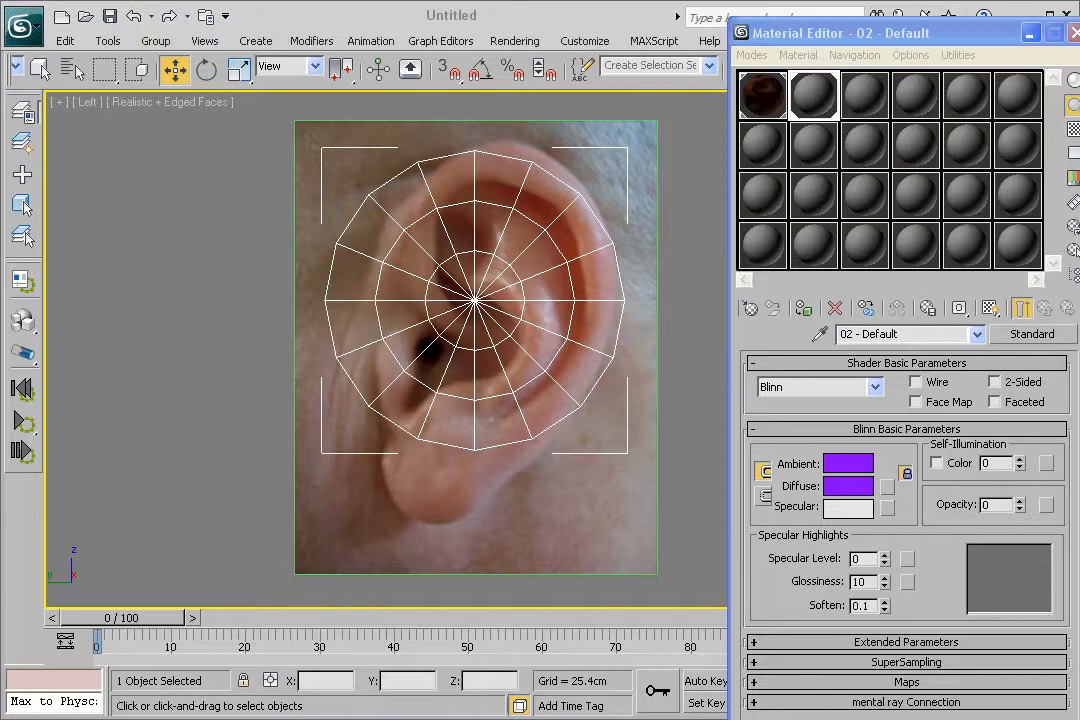
{"action": "left_click_drag", "start_coordinate": [971, 33], "coordinate": [915, 33]}
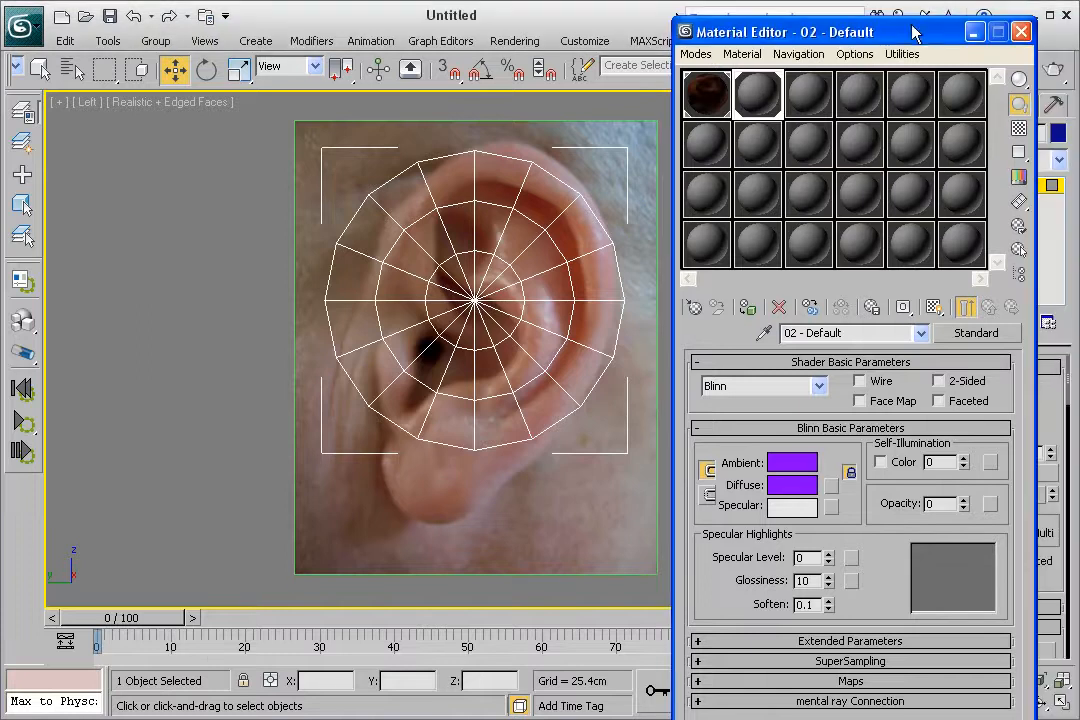
{"action": "left_click", "coordinate": [1020, 33]}
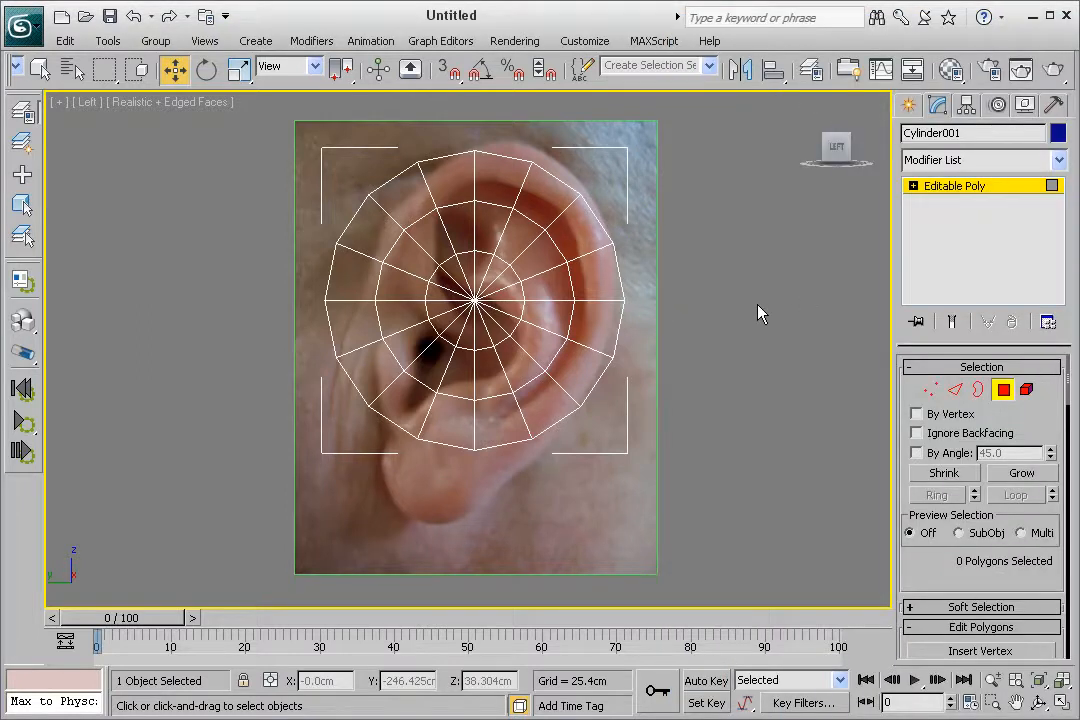
Step: At vertex level, move two upper-right vertices of the middle ring outward to follow the inner edge of the ear's rim
{"action": "scroll", "coordinate": [759, 313], "scroll_direction": "up", "scroll_amount": 3}
{"action": "scroll", "coordinate": [776, 306], "scroll_direction": "down", "scroll_amount": 2}
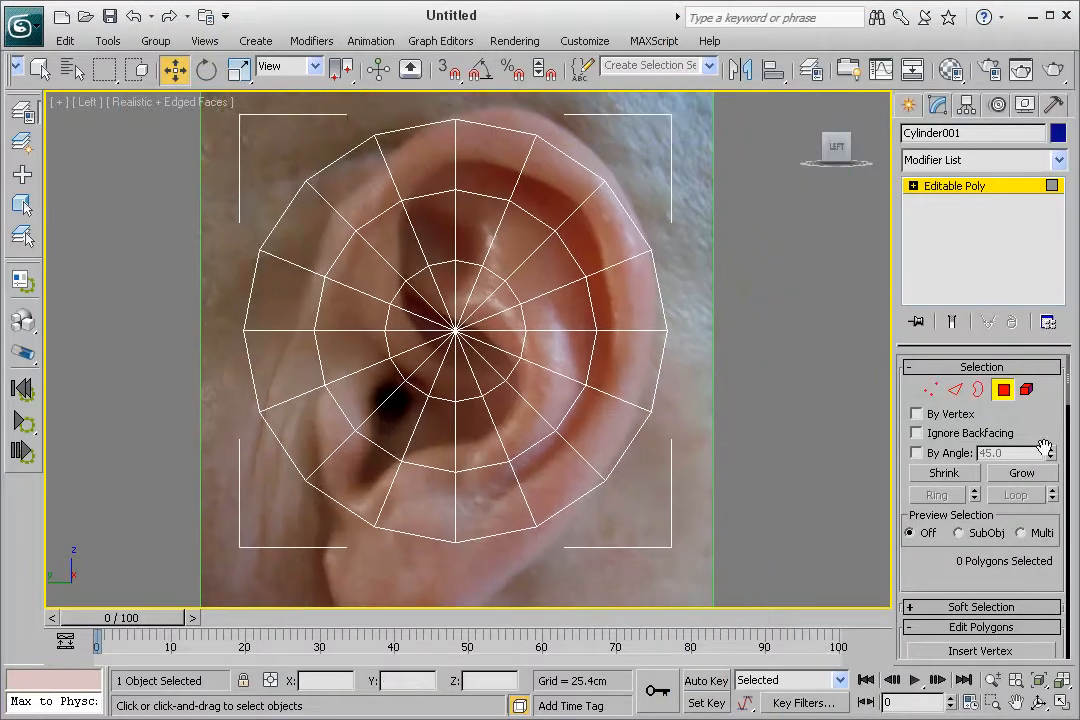
{"action": "left_click", "coordinate": [930, 389]}
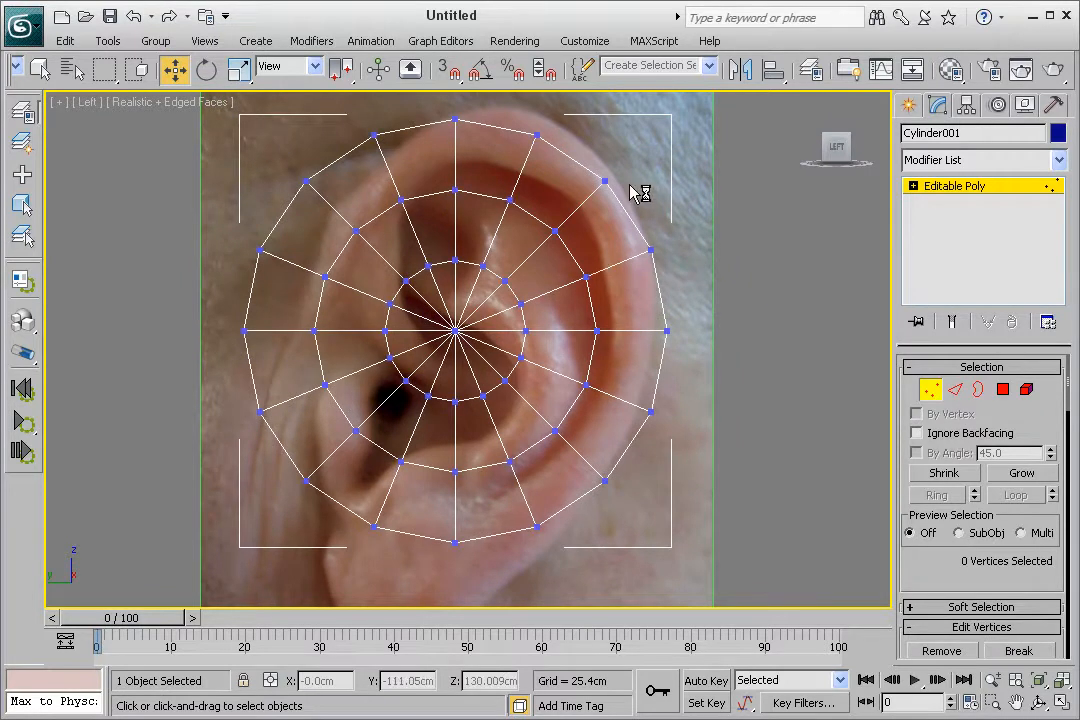
{"action": "left_click_drag", "start_coordinate": [632, 150], "coordinate": [594, 205]}
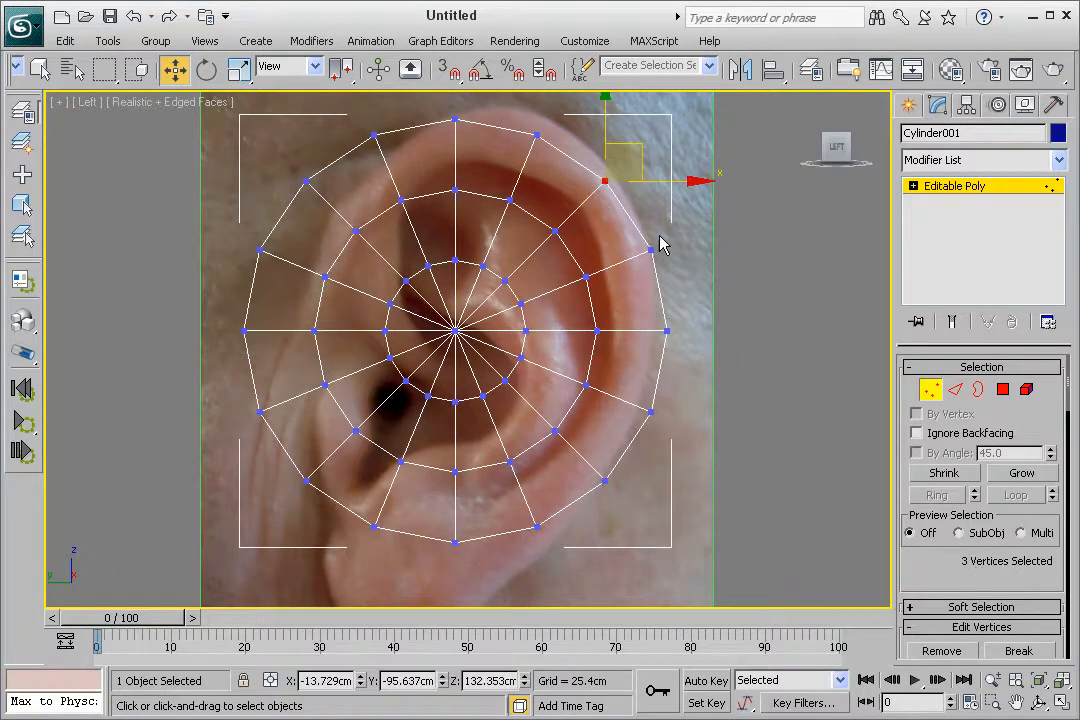
{"action": "left_click_drag", "start_coordinate": [637, 153], "coordinate": [615, 177]}
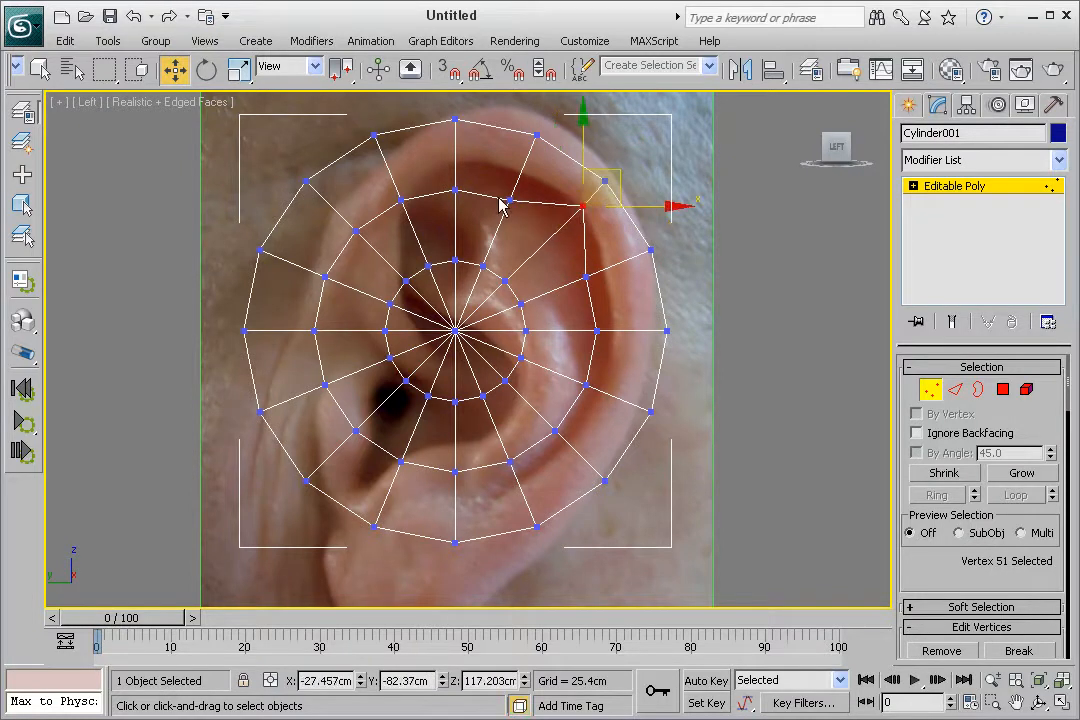
{"action": "left_click_drag", "start_coordinate": [508, 201], "coordinate": [529, 182]}
Step: Move the top and two upper-right vertices of the outer ring to follow the ear's outer contour
{"action": "mouse_move", "coordinate": [648, 152]}
{"action": "left_mouse_down"}
{"action": "mouse_move", "coordinate": [587, 196]}
{"action": "mouse_move", "coordinate": [616, 177]}
{"action": "left_mouse_up"}
{"action": "mouse_move", "coordinate": [565, 117]}
{"action": "left_mouse_down"}
{"action": "mouse_move", "coordinate": [518, 160]}
{"action": "mouse_move", "coordinate": [562, 121]}
{"action": "left_mouse_up"}
{"action": "mouse_move", "coordinate": [475, 104]}
{"action": "left_mouse_down"}
{"action": "mouse_move", "coordinate": [450, 126]}
{"action": "mouse_move", "coordinate": [486, 110]}
{"action": "left_mouse_up"}
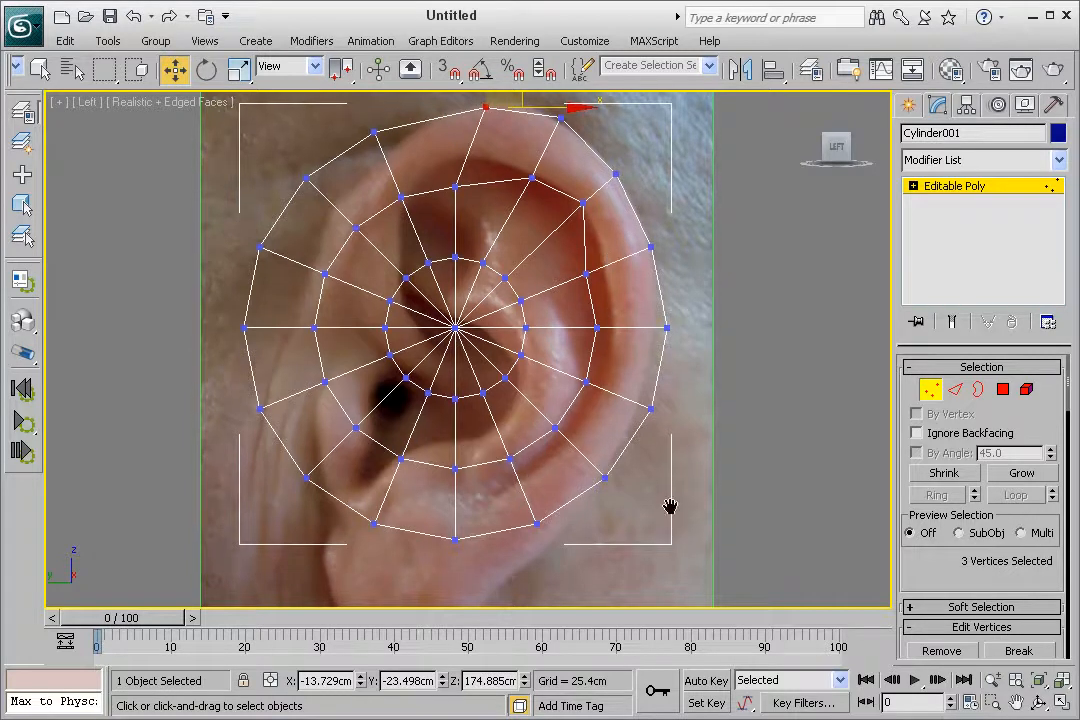
{"action": "middle_click_drag", "start_coordinate": [548, 497], "coordinate": [541, 438]}
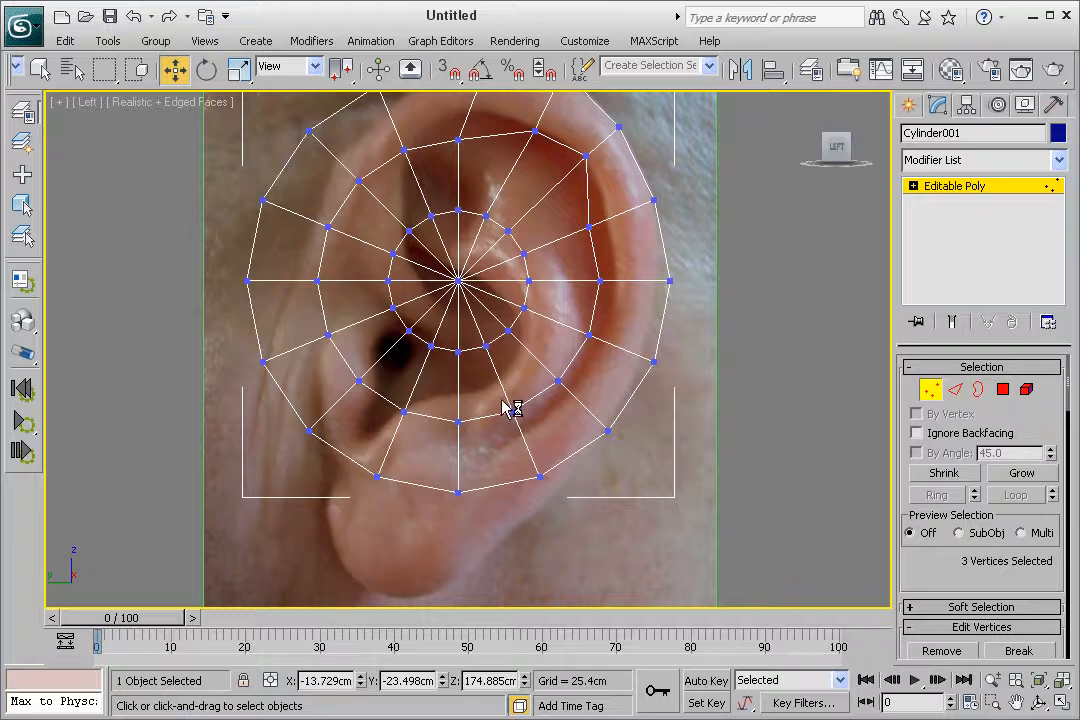